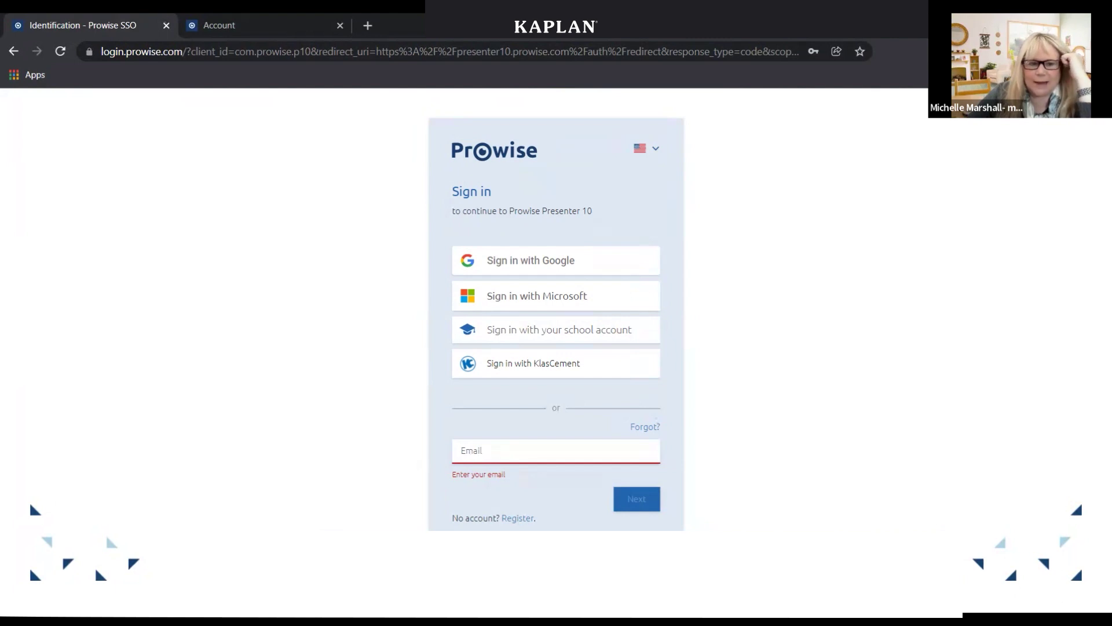
View the Prowise account registration form and its user type options, and return to the sign-in page
{"action": "key", "text": "ctrl+Tab"}
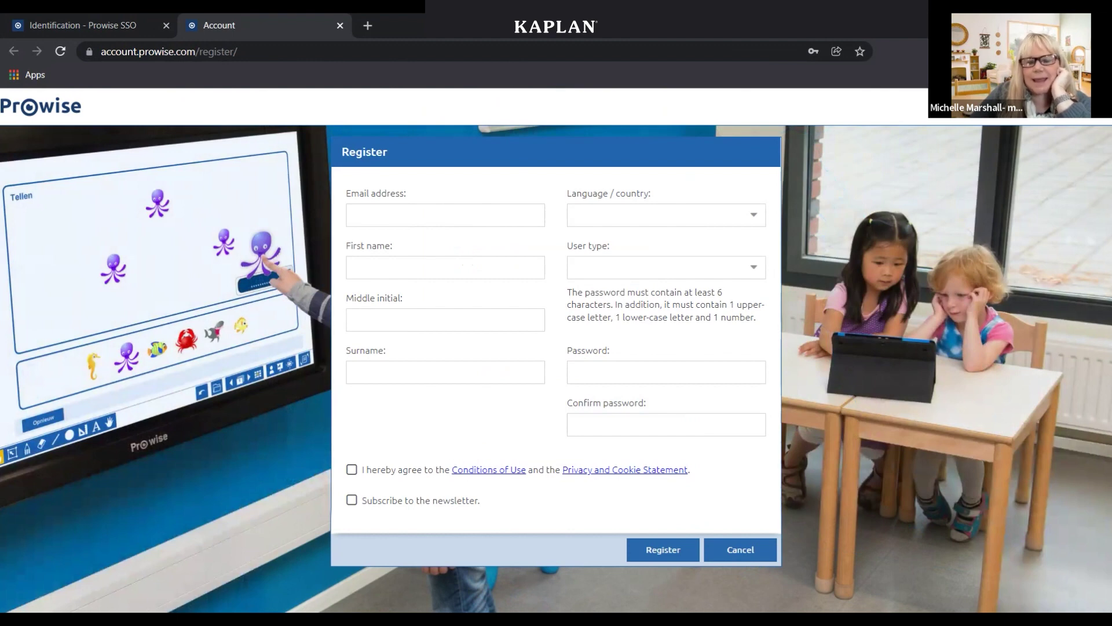
{"action": "left_click", "coordinate": [666, 267]}
{"action": "key", "text": "Down"}
{"action": "key", "text": "Down"}
{"action": "key", "text": "Return"}
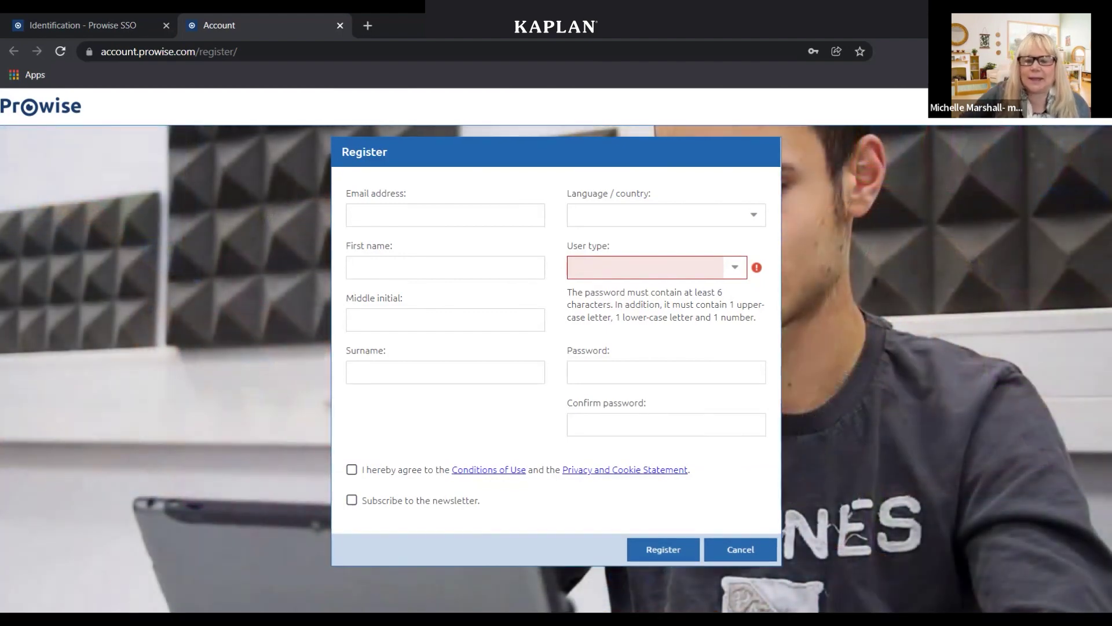
{"action": "key", "text": "ctrl+shift+Tab"}
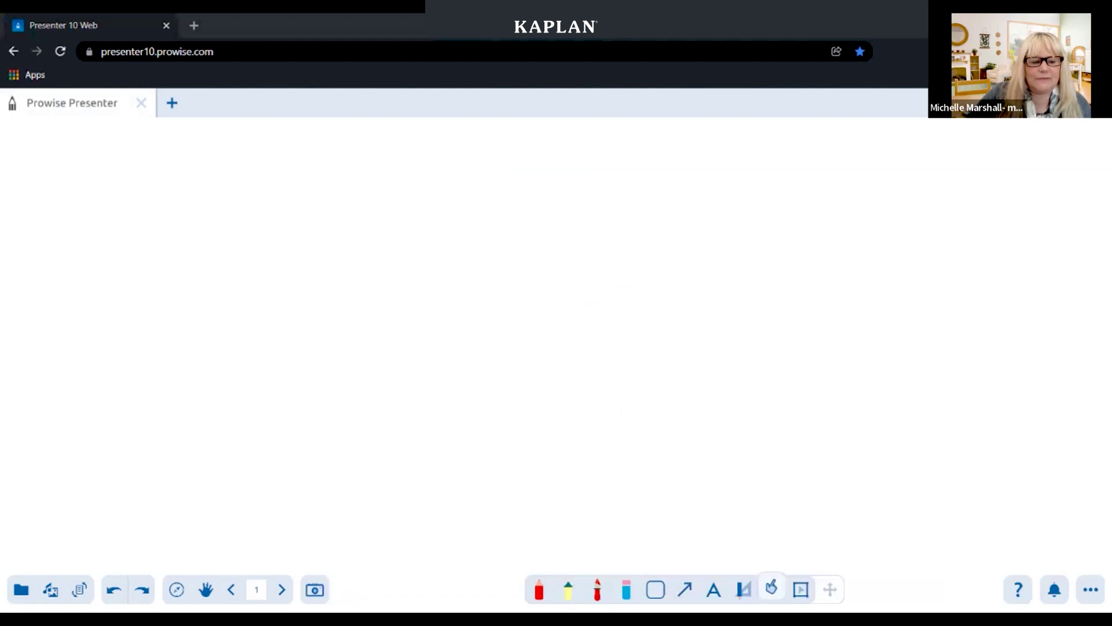
Open the General folder of the Community files in the file manager for opening presentations
{"action": "left_click", "coordinate": [21, 589]}
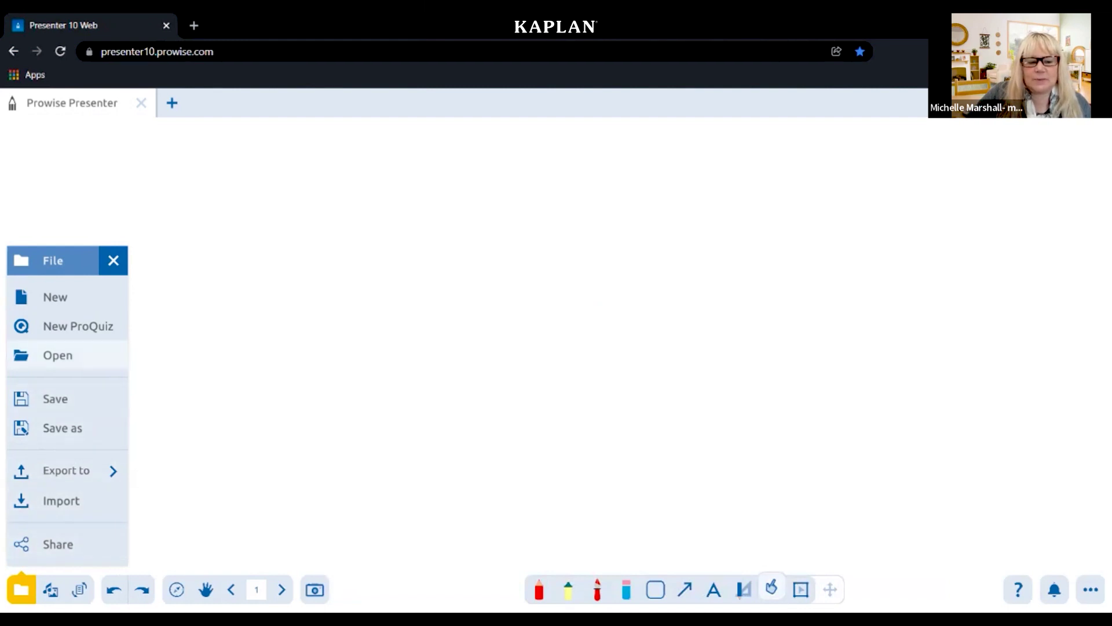
{"action": "left_click", "coordinate": [57, 355]}
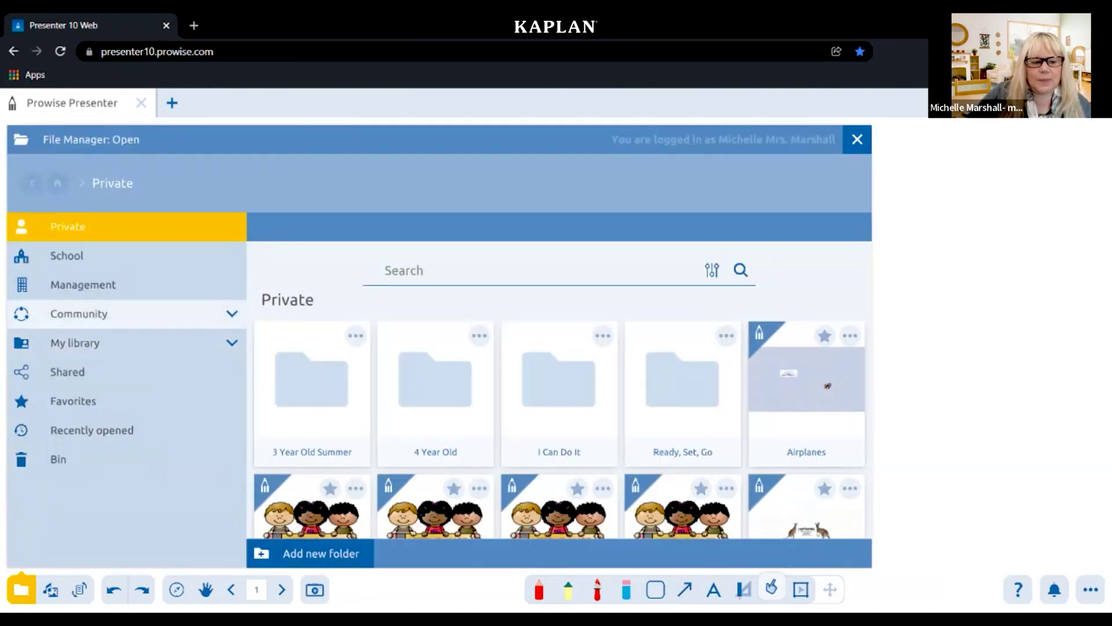
{"action": "left_click", "coordinate": [79, 313]}
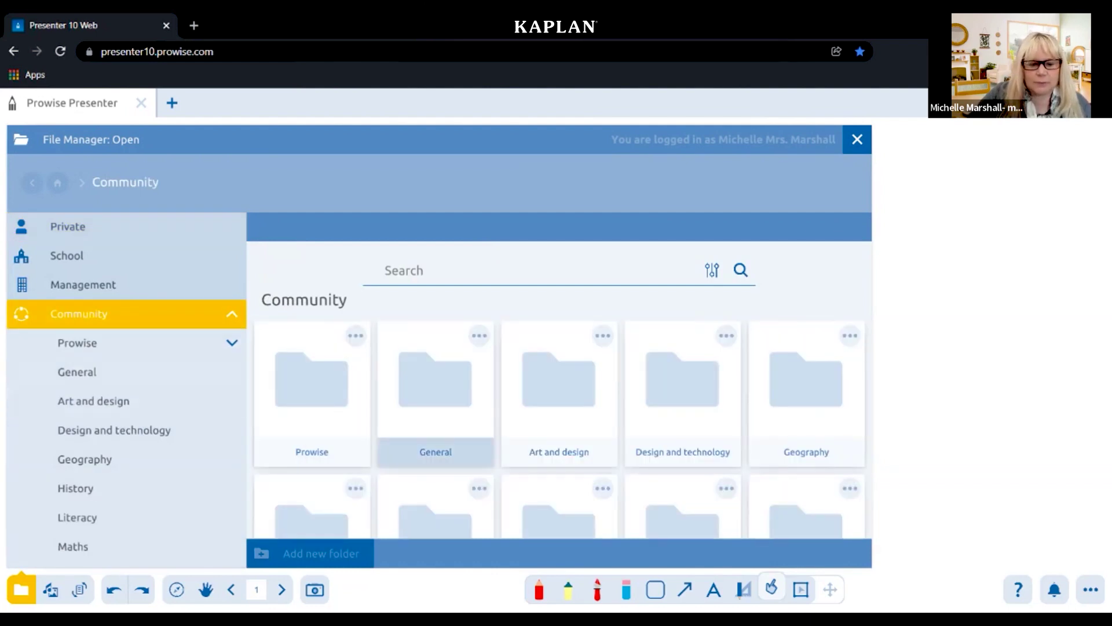
{"action": "left_click", "coordinate": [436, 451]}
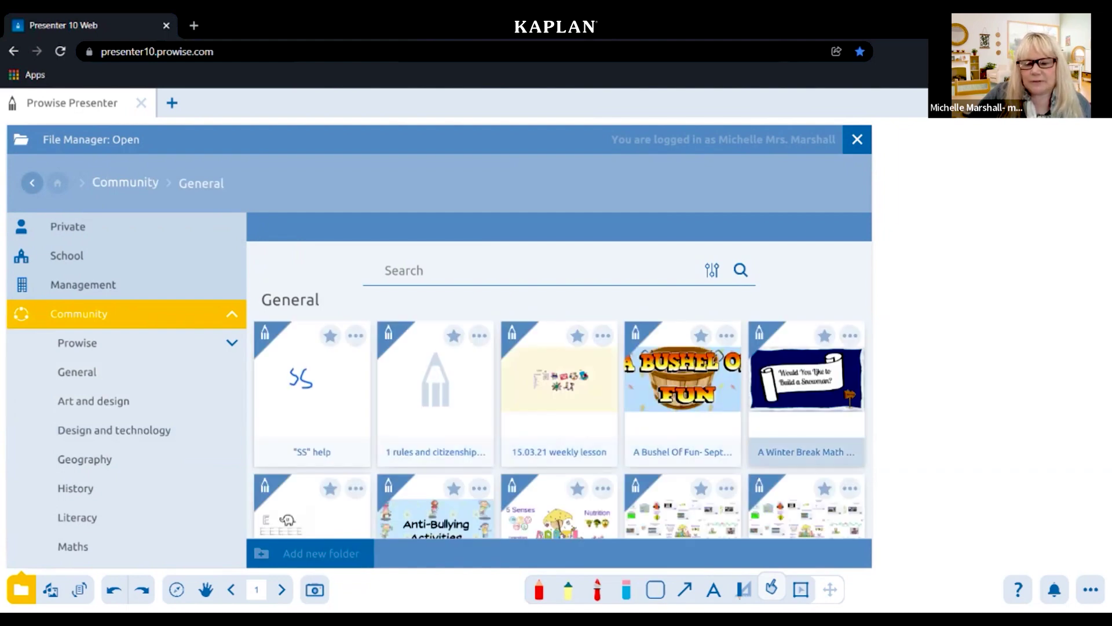
Browse the first four pages of shared presentations in the General community folder
{"action": "scroll", "coordinate": [806, 446], "scroll_direction": "down", "scroll_amount": 3}
{"action": "scroll", "coordinate": [435, 510], "scroll_direction": "down", "scroll_amount": 2}
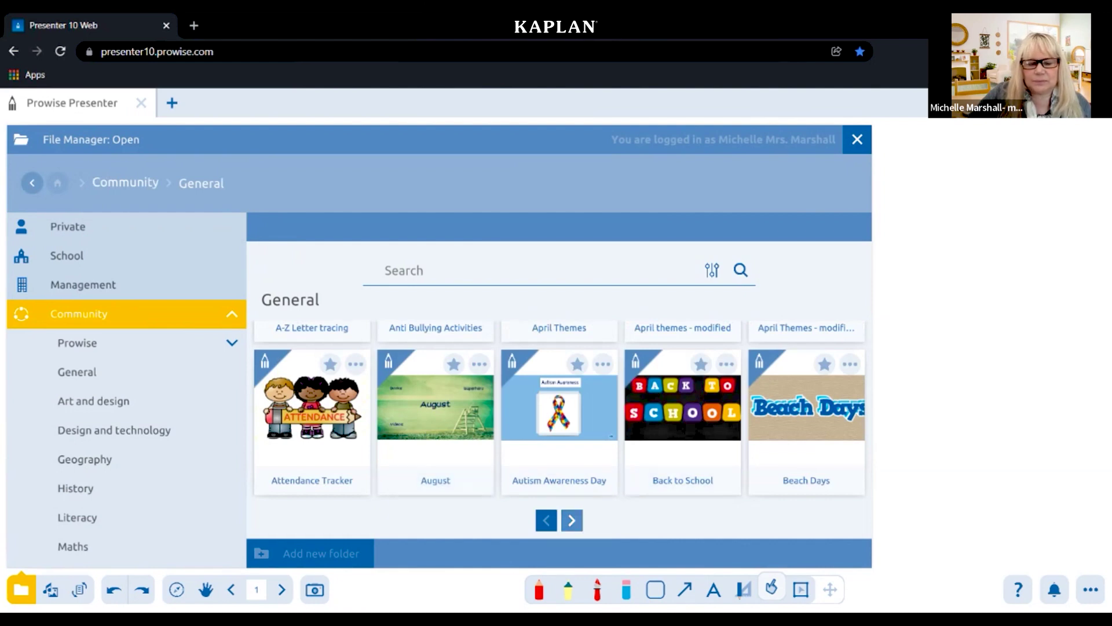
{"action": "left_click", "coordinate": [572, 519]}
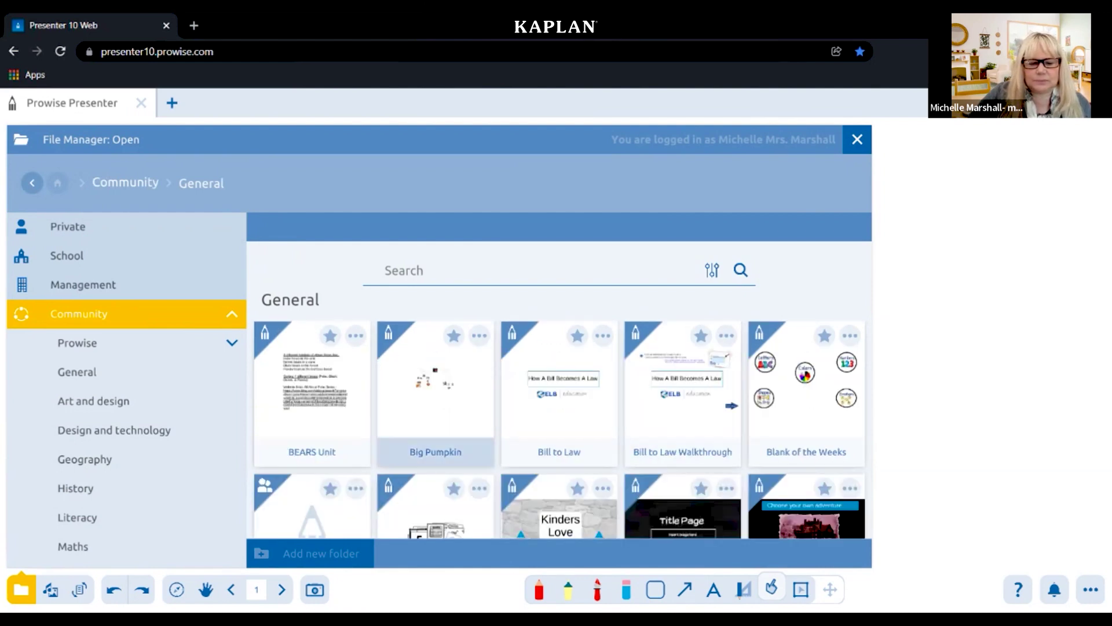
{"action": "scroll", "coordinate": [560, 458], "scroll_direction": "down", "scroll_amount": 4}
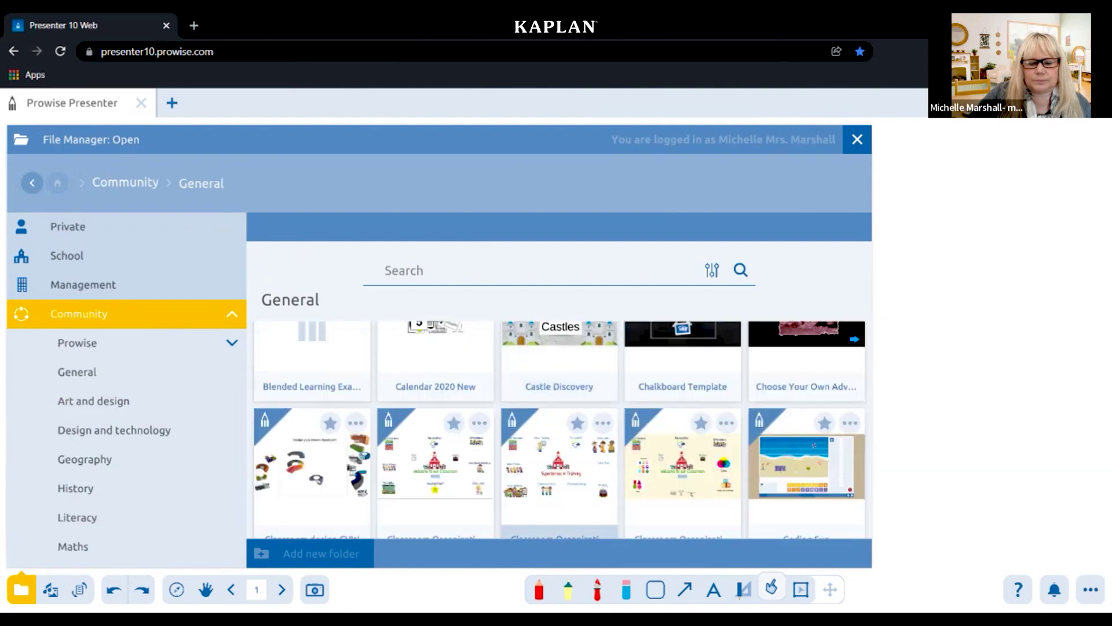
{"action": "scroll", "coordinate": [559, 429], "scroll_direction": "down", "scroll_amount": 1}
{"action": "left_click", "coordinate": [572, 519]}
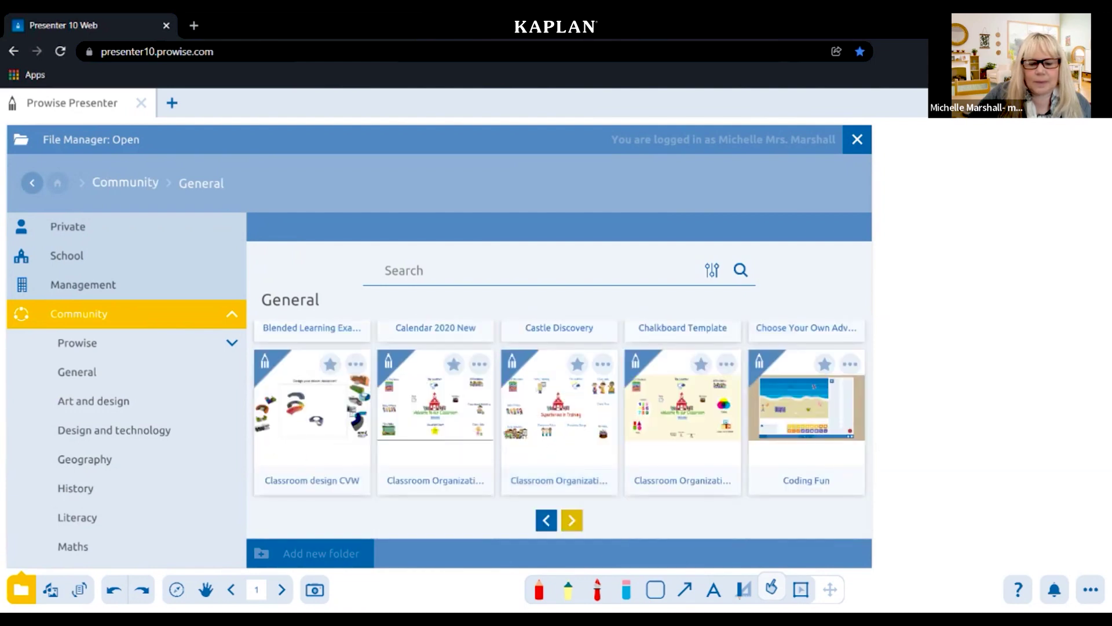
{"action": "scroll", "coordinate": [559, 457], "scroll_direction": "down", "scroll_amount": 5}
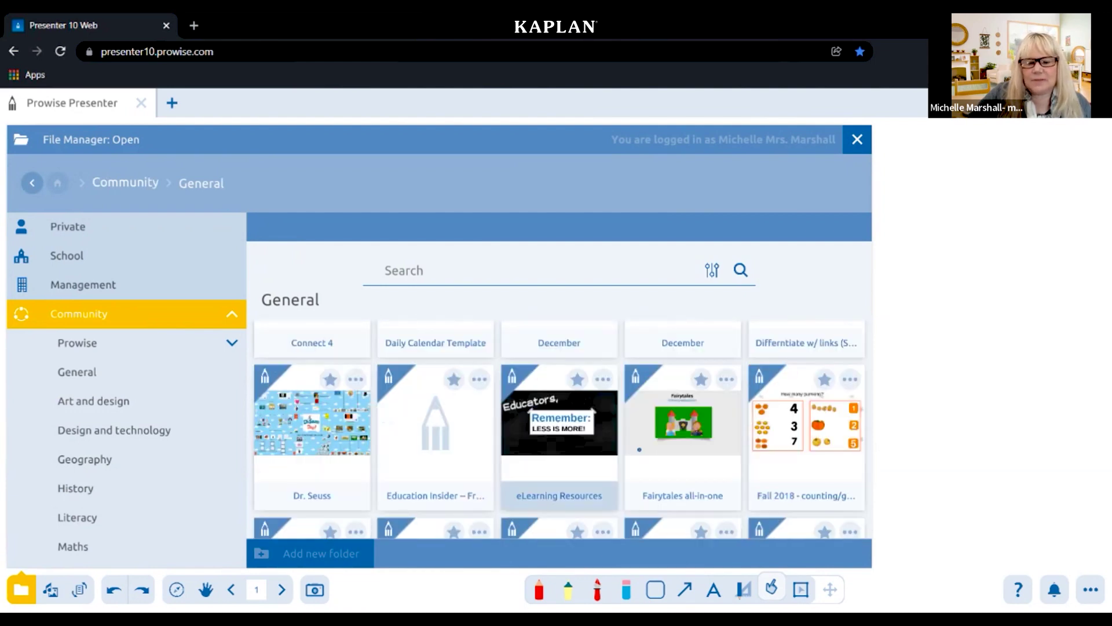
{"action": "left_click", "coordinate": [572, 520]}
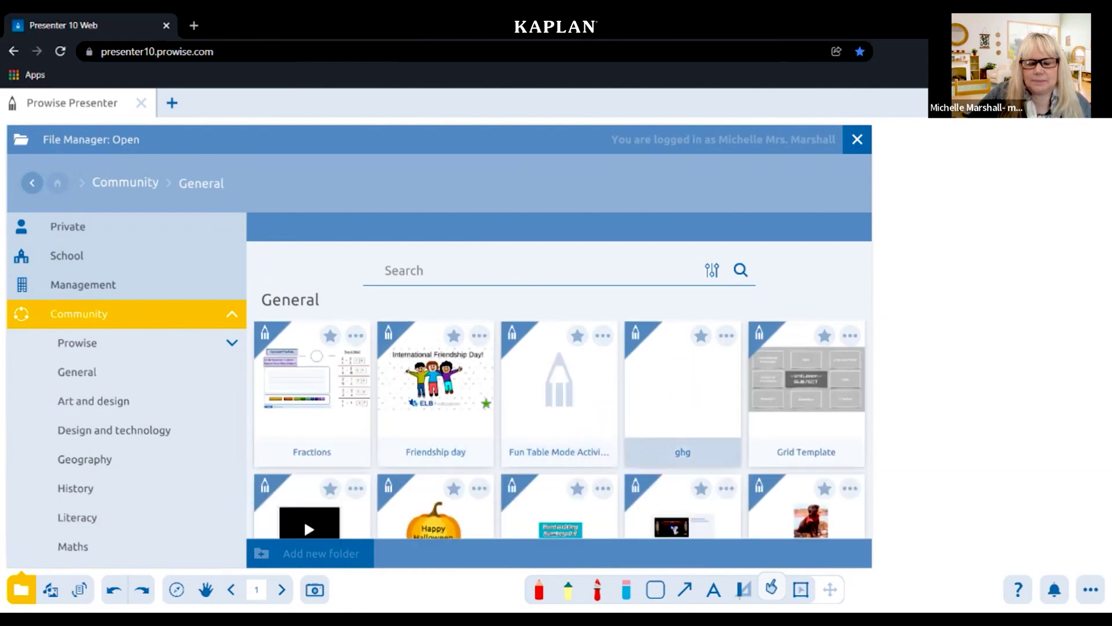
{"action": "scroll", "coordinate": [683, 440], "scroll_direction": "down", "scroll_amount": 5}
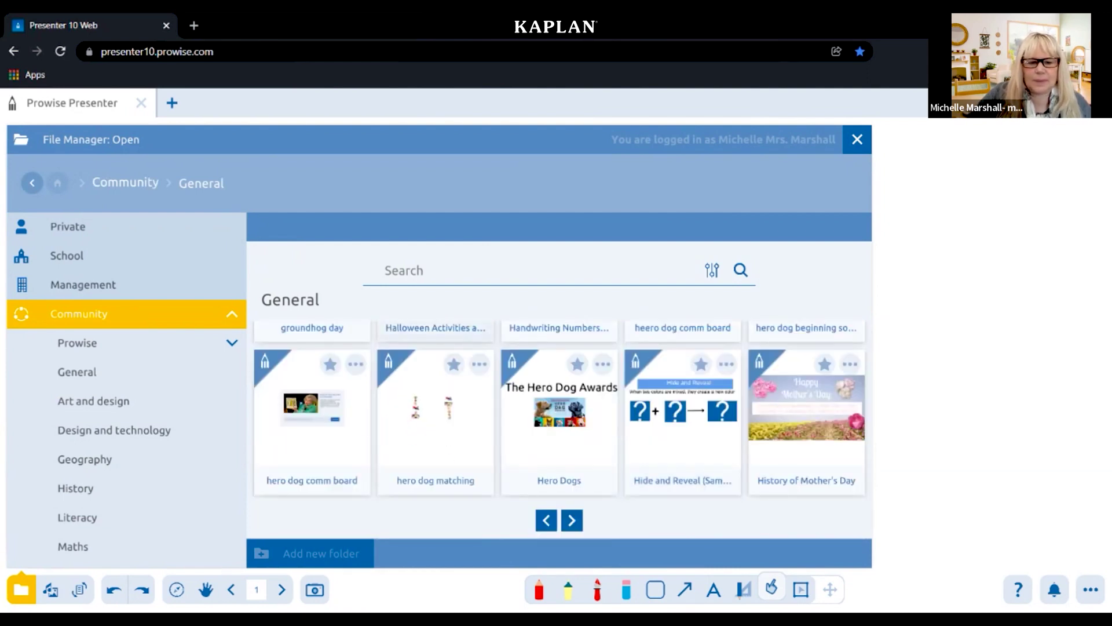
Search the General folder for "pre" and open the Pre K Demo presentation
{"action": "left_click", "coordinate": [386, 271]}
{"action": "type", "text": "pre"}
{"action": "key", "text": "Return"}
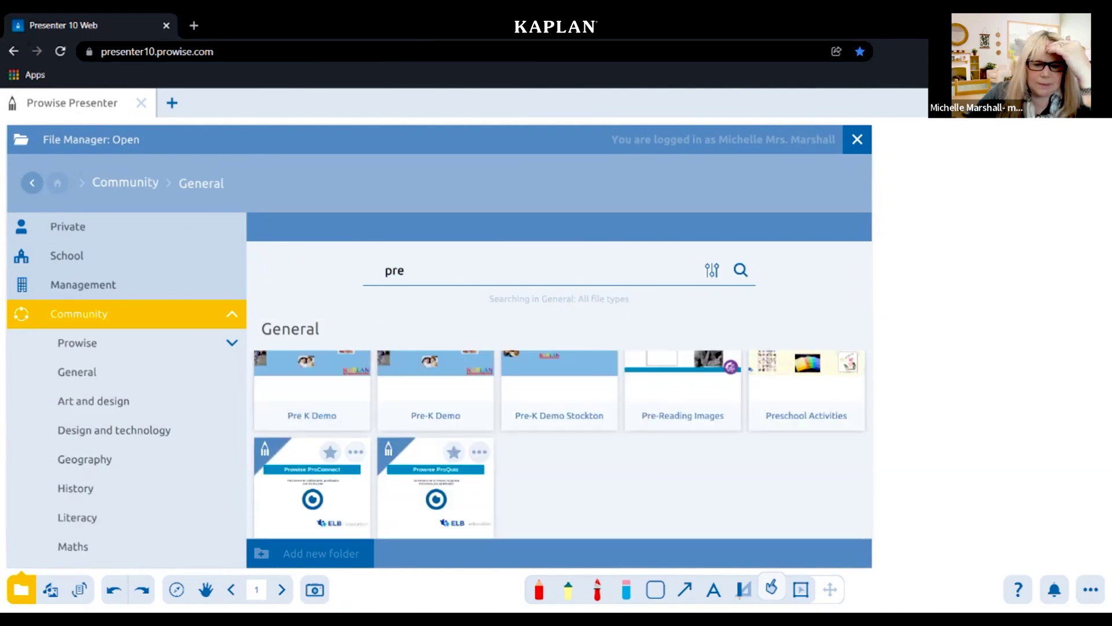
{"action": "left_click", "coordinate": [311, 400]}
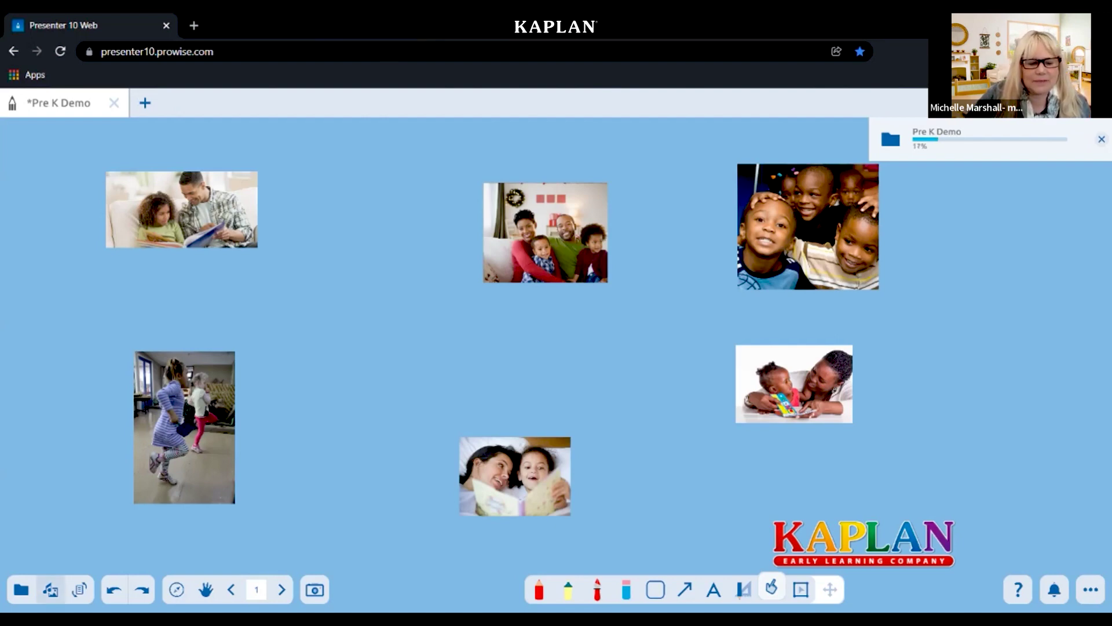
View the media library's 3D models and its list of content categories, and close the library
{"action": "left_click", "coordinate": [51, 589]}
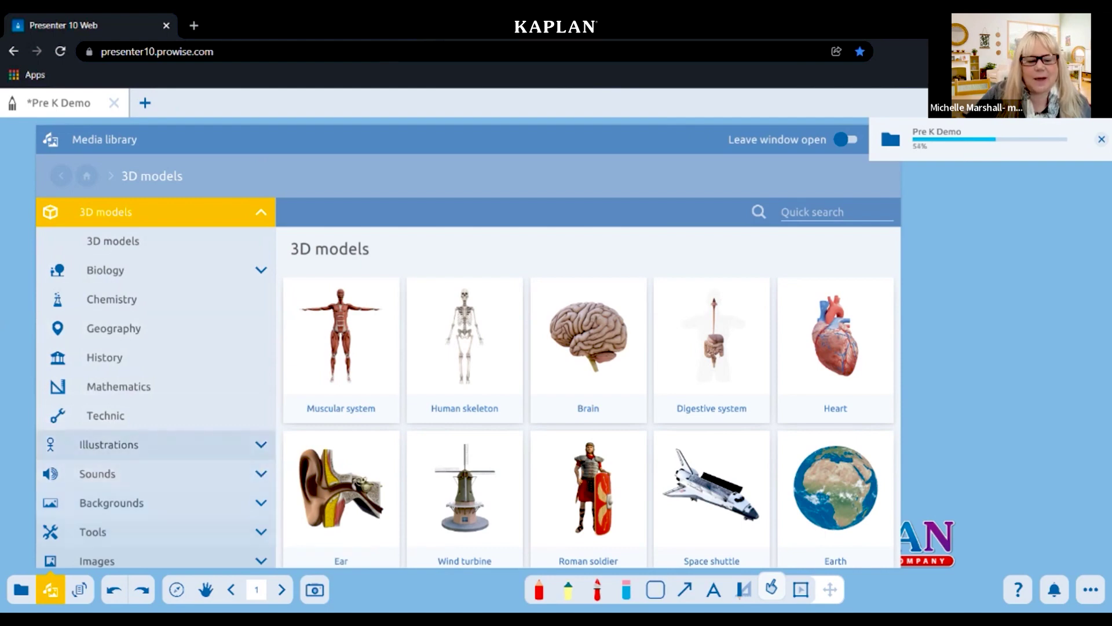
{"action": "scroll", "coordinate": [156, 527], "scroll_direction": "down", "scroll_amount": 1}
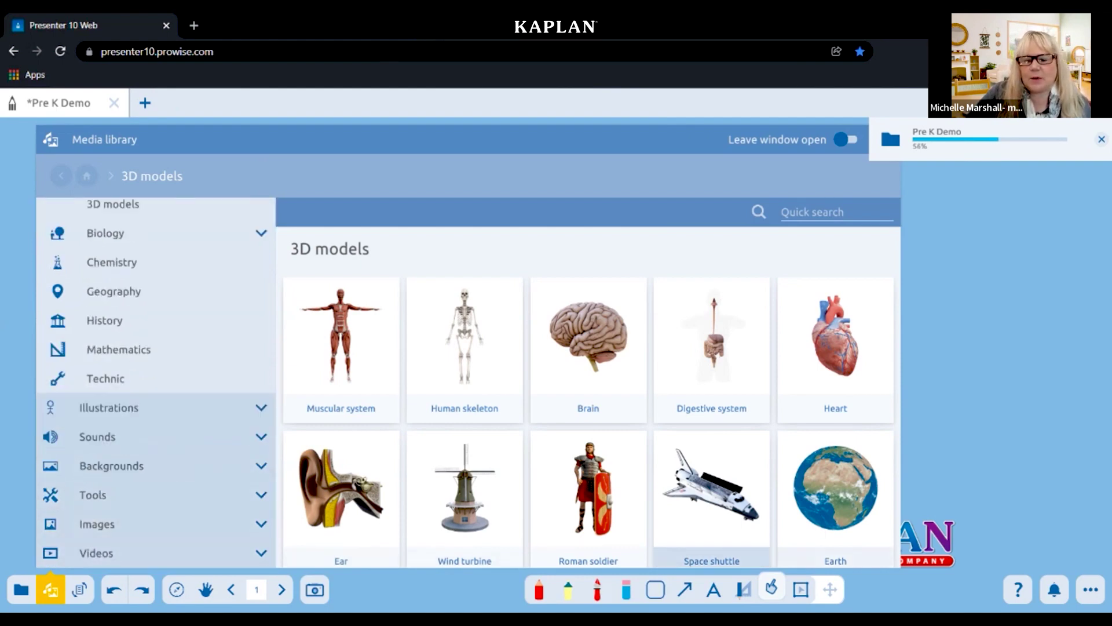
{"action": "key", "text": "Escape"}
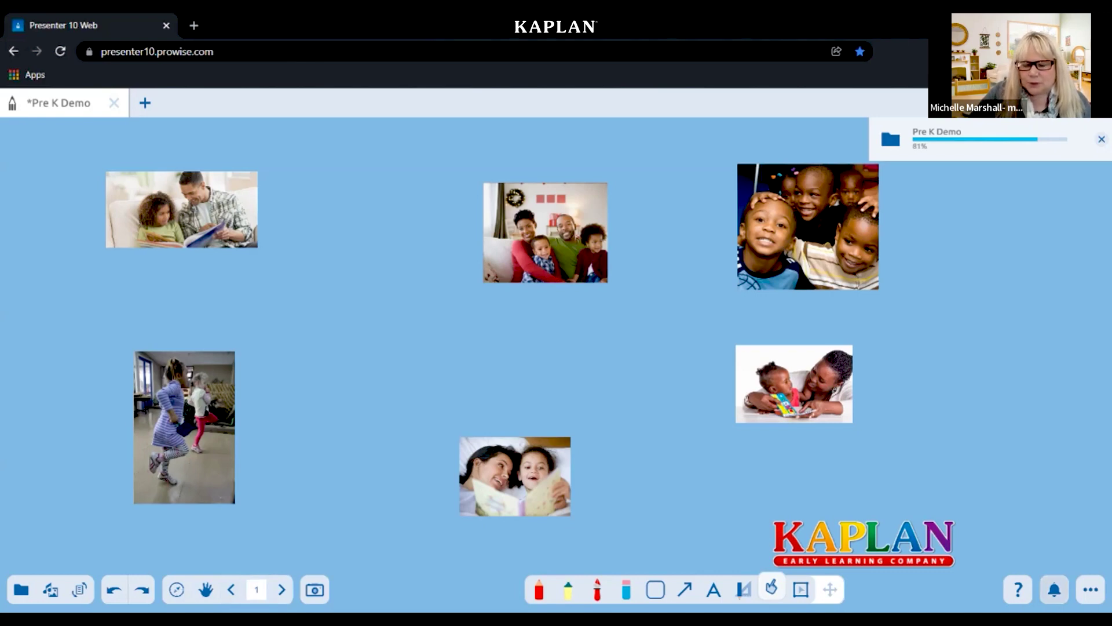
View the account settings, the notifications and the help options
{"action": "left_click", "coordinate": [1091, 589]}
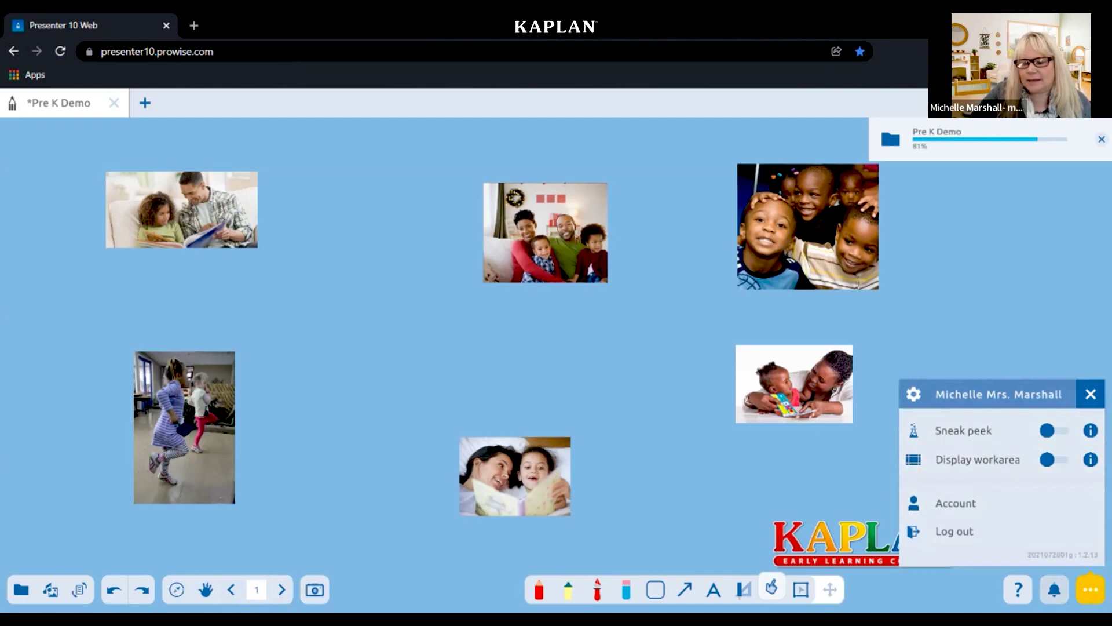
{"action": "left_click", "coordinate": [1054, 589]}
{"action": "left_click", "coordinate": [1018, 589]}
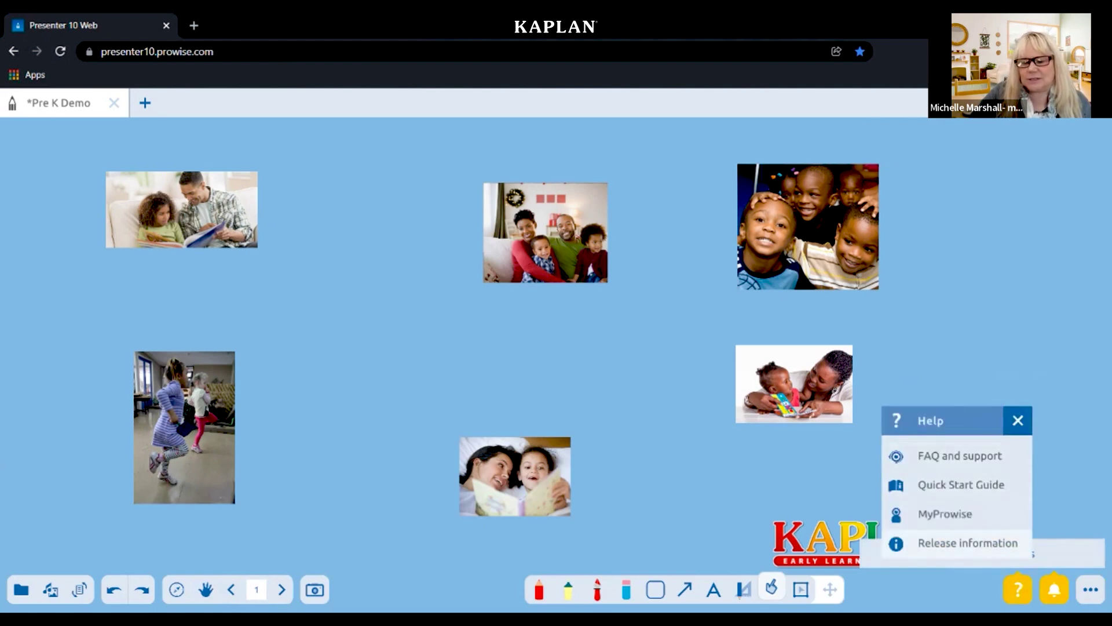
{"action": "key", "text": "Escape"}
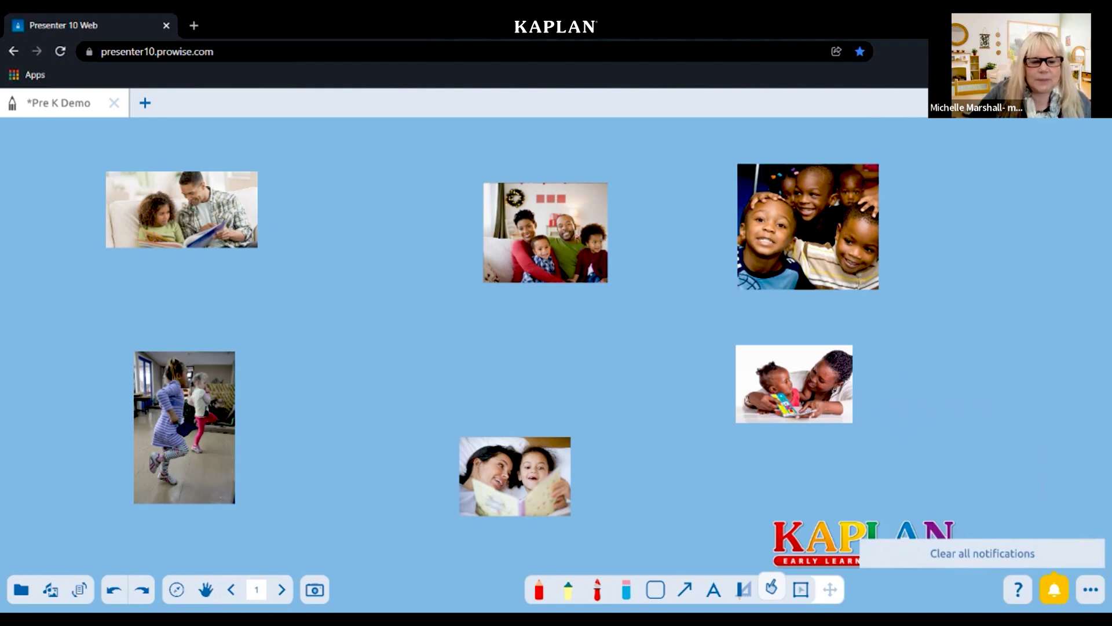
Search the media library's images for "family", insert the Family Fizz quiz picture on the page, and dismiss both notifications
{"action": "left_click", "coordinate": [50, 589]}
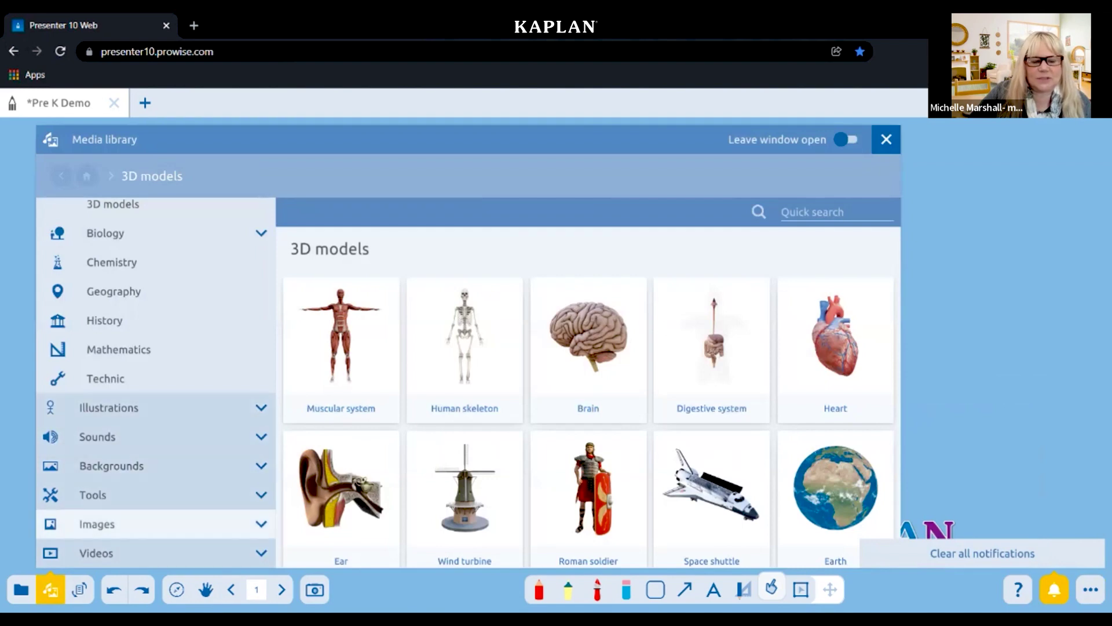
{"action": "left_click", "coordinate": [116, 524]}
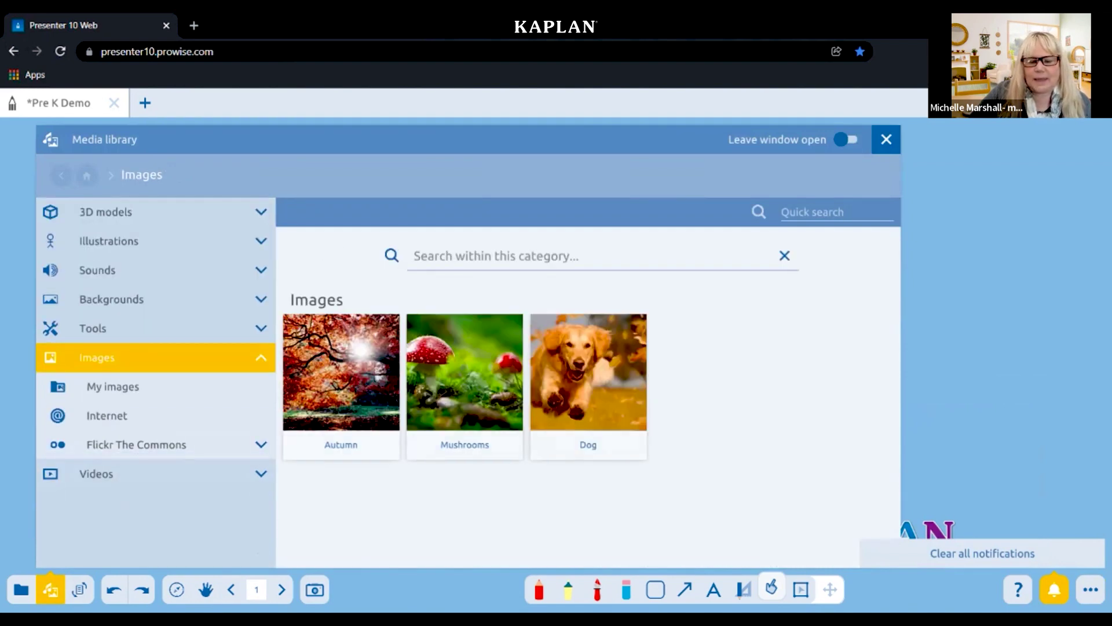
{"action": "left_click", "coordinate": [588, 256]}
{"action": "type", "text": "family"}
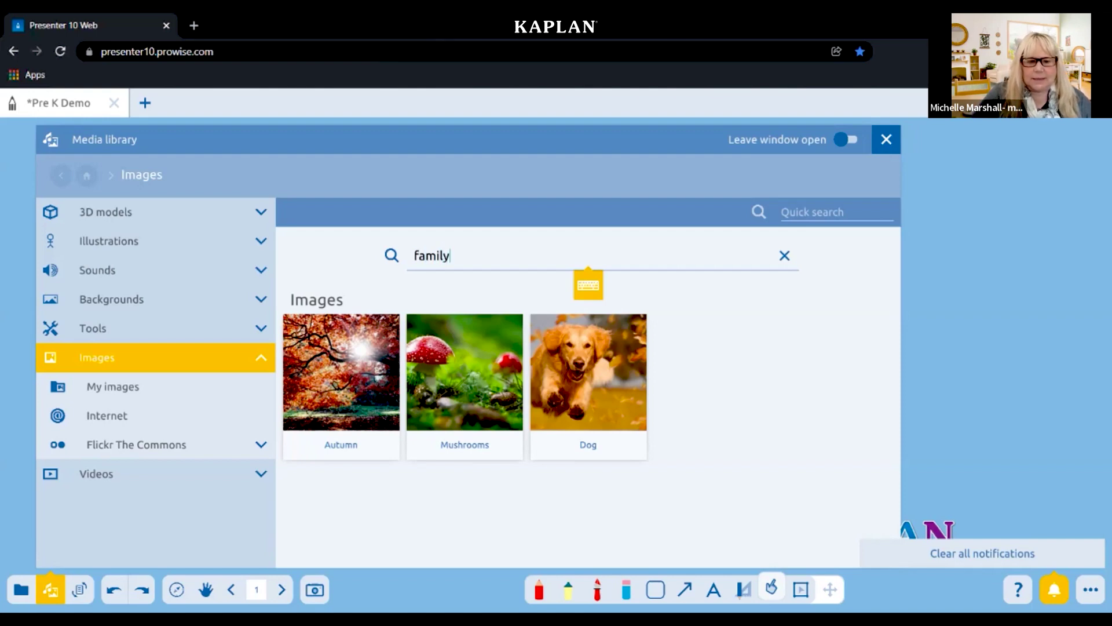
{"action": "key", "text": "Return"}
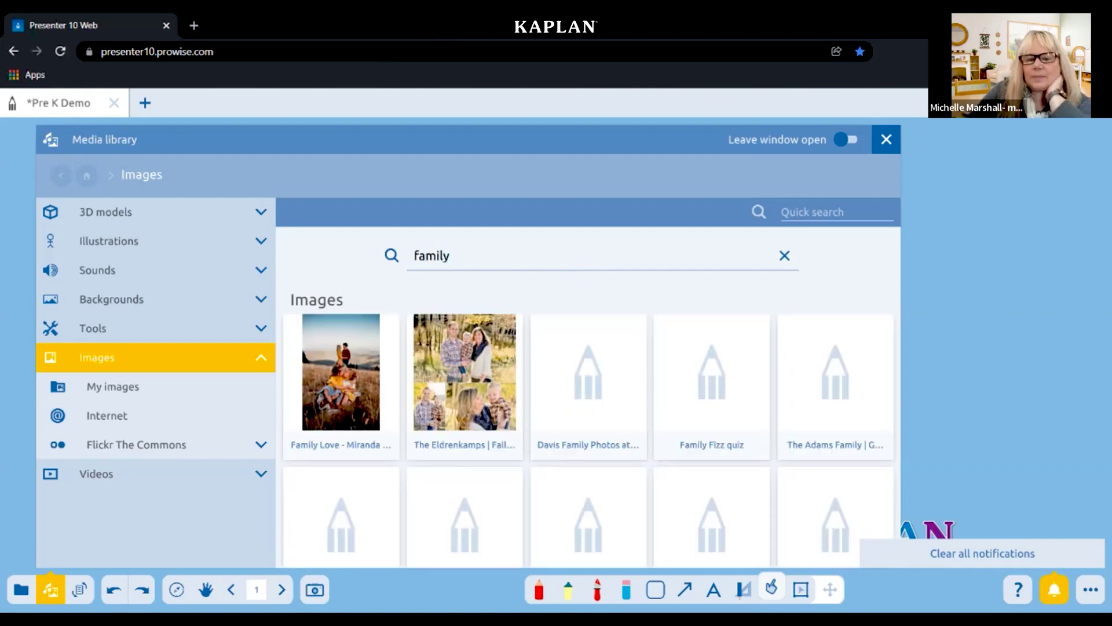
{"action": "left_click", "coordinate": [746, 393]}
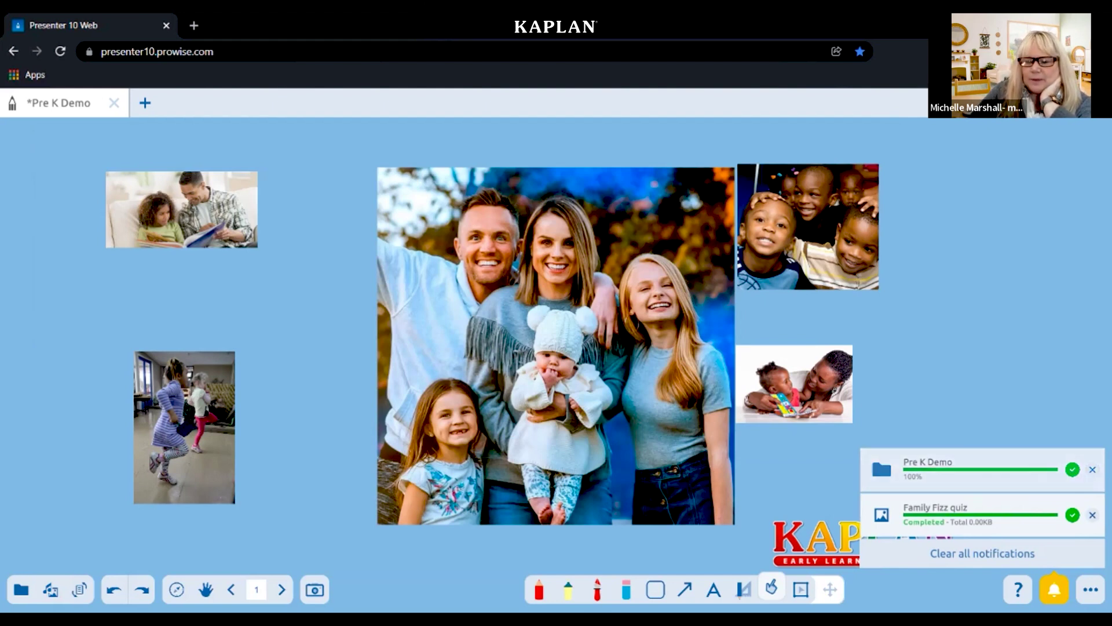
{"action": "left_click", "coordinate": [1093, 469]}
{"action": "left_click", "coordinate": [1093, 514]}
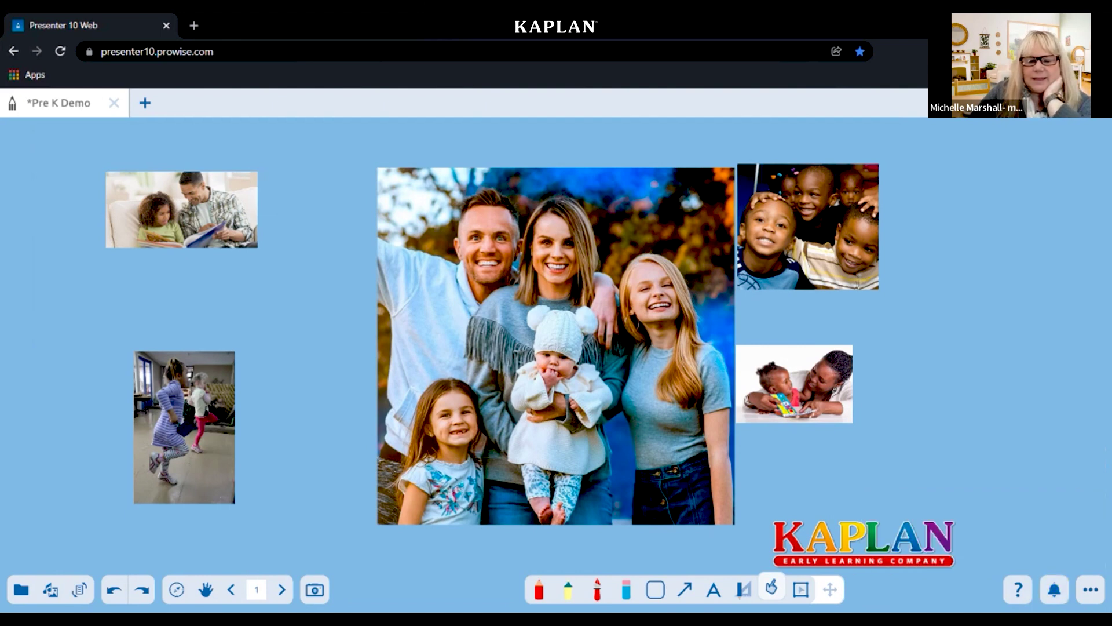
Delete the large family photo from the middle of the page and switch back to the hand pointer tool
{"action": "left_click", "coordinate": [800, 589]}
{"action": "left_click", "coordinate": [555, 346]}
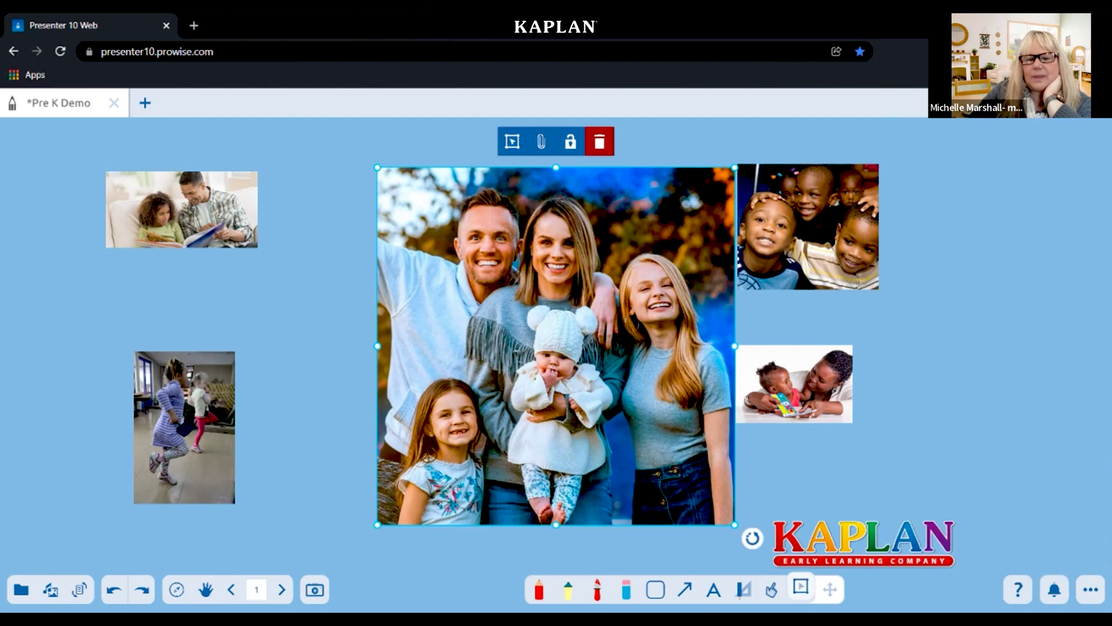
{"action": "key", "text": "Delete"}
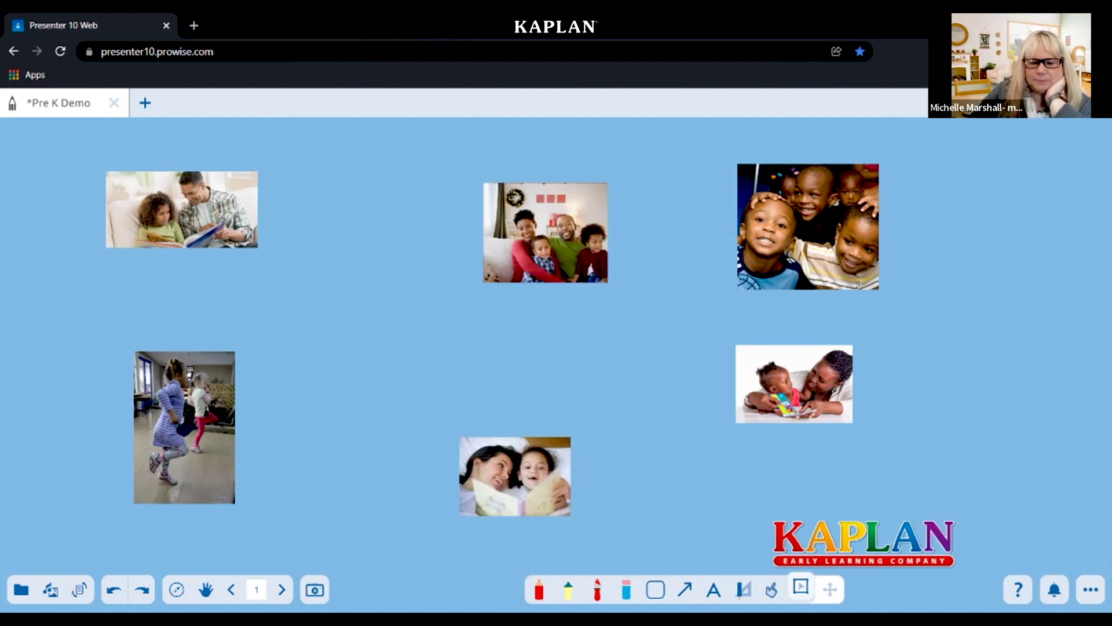
{"action": "left_click", "coordinate": [771, 588]}
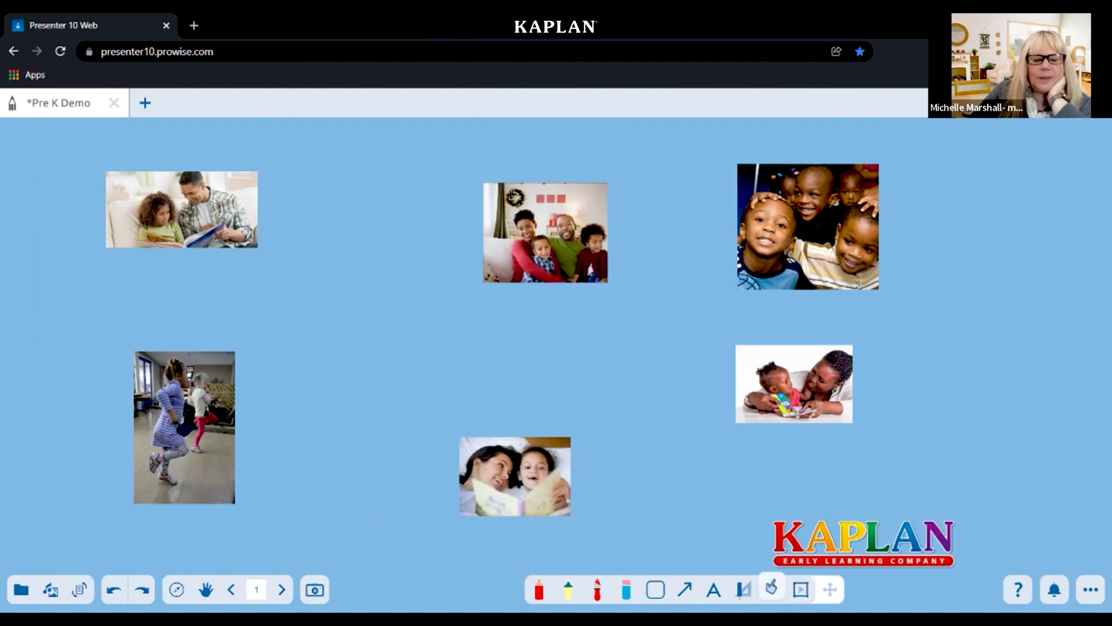
Go to the Whiteboard page, draw a red freehand stroke with the pencil and erase it
{"action": "left_click", "coordinate": [281, 589]}
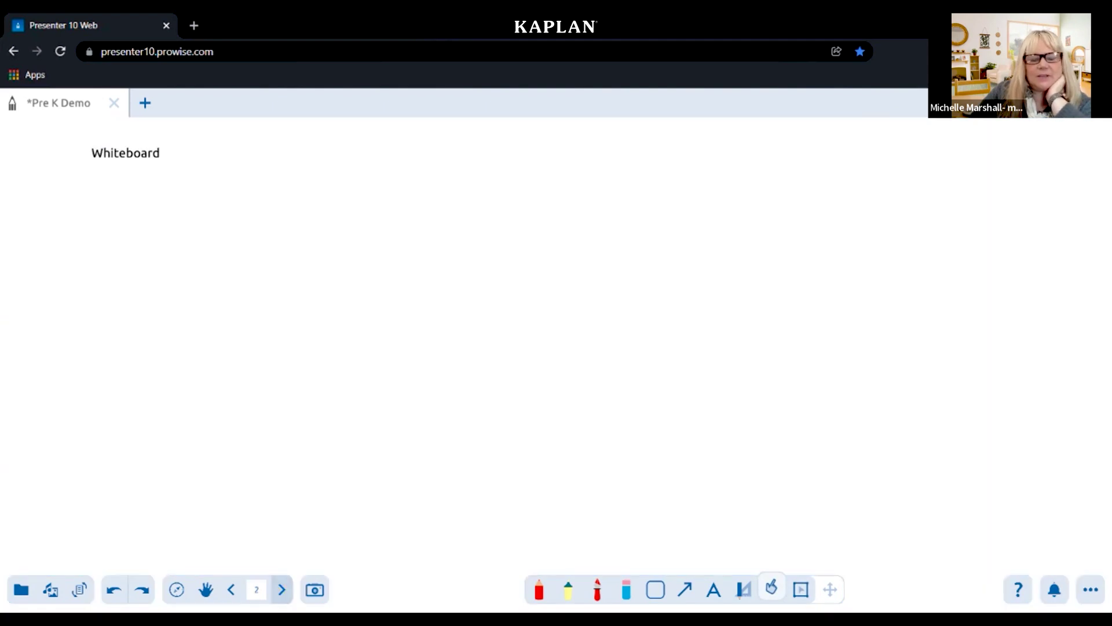
{"action": "left_click", "coordinate": [538, 589]}
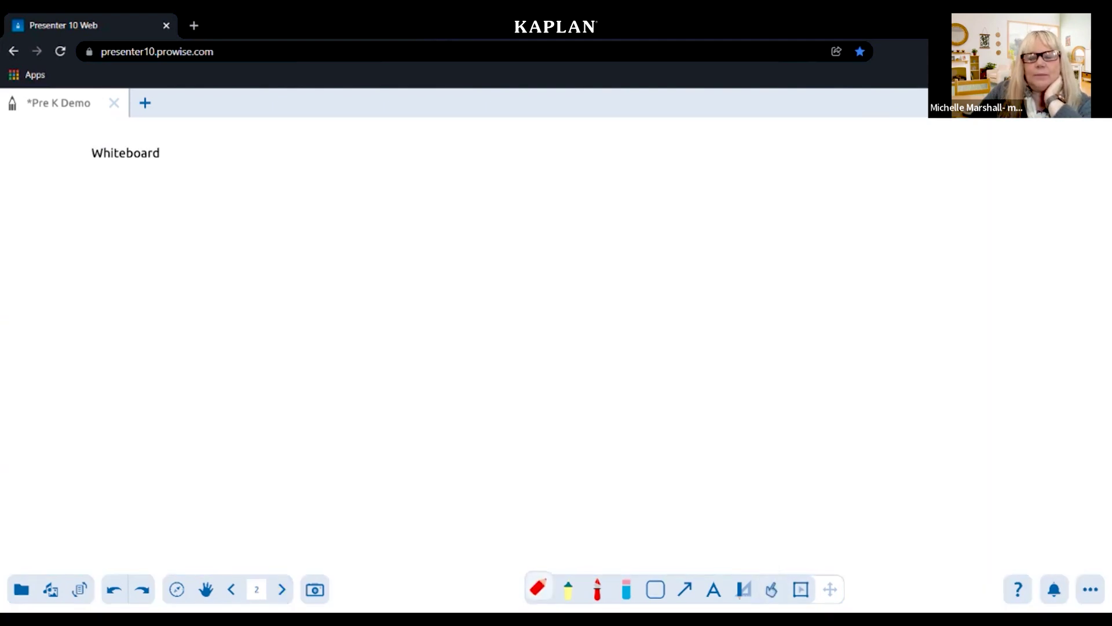
{"action": "mouse_move", "coordinate": [472, 268]}
{"action": "left_mouse_down"}
{"action": "mouse_move", "coordinate": [603, 238]}
{"action": "mouse_move", "coordinate": [562, 305]}
{"action": "mouse_move", "coordinate": [785, 305]}
{"action": "mouse_move", "coordinate": [821, 294]}
{"action": "left_mouse_up"}
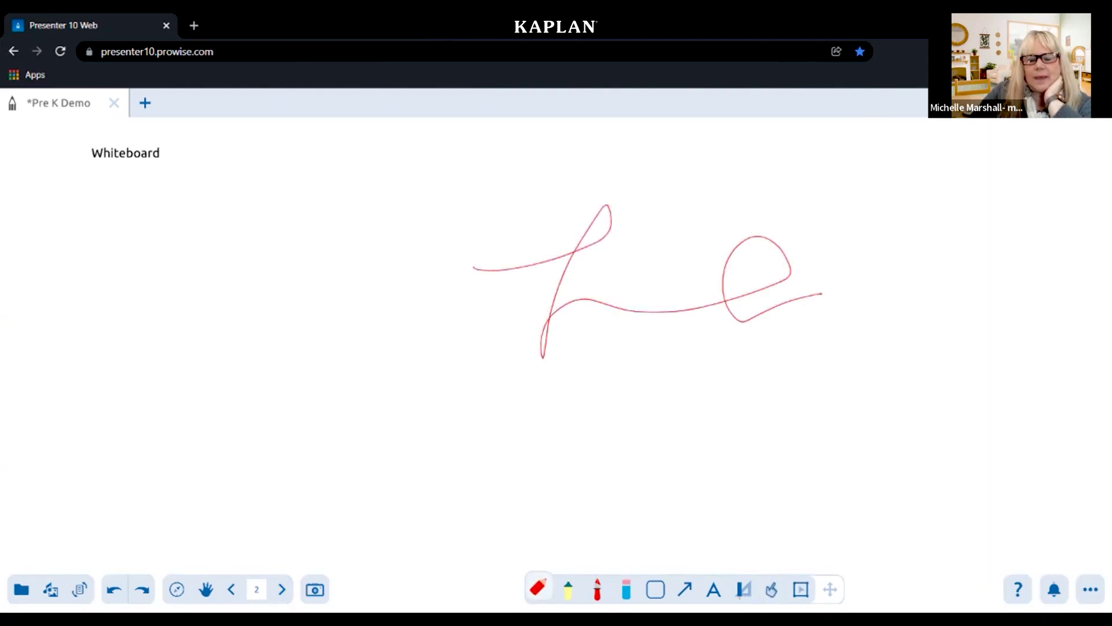
{"action": "left_click", "coordinate": [627, 590]}
{"action": "left_click", "coordinate": [598, 522]}
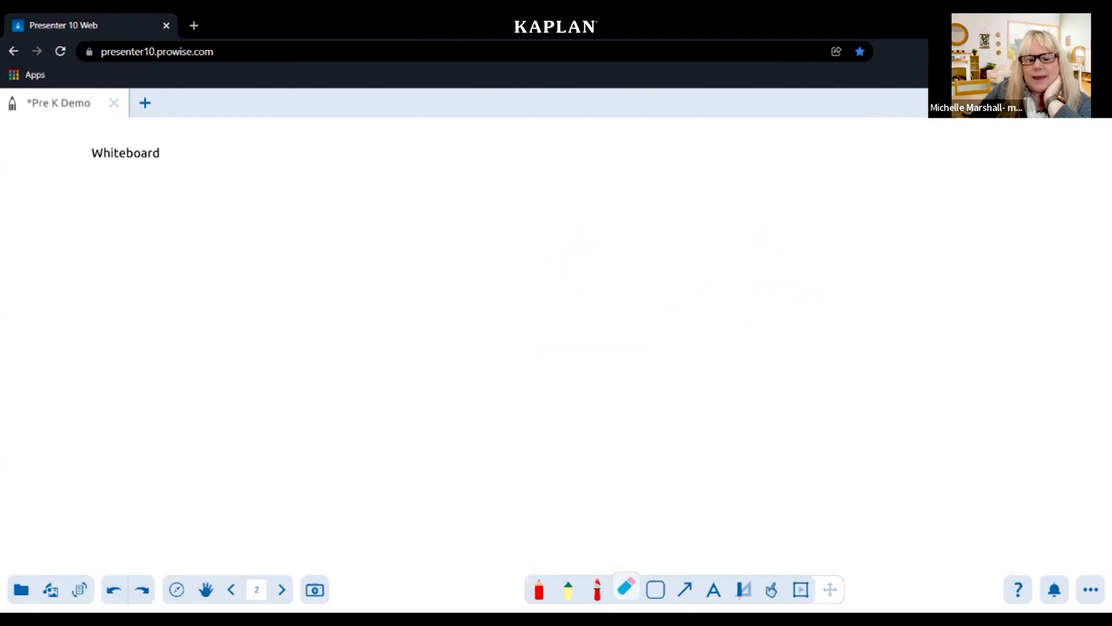
Draw a green diamond shape in the middle of the Whiteboard page, scribble over it with the yellow highlighter, and return to the hand pointer tool
{"action": "left_click", "coordinate": [655, 589]}
{"action": "left_click", "coordinate": [698, 398]}
{"action": "mouse_move", "coordinate": [716, 214]}
{"action": "left_mouse_down"}
{"action": "mouse_move", "coordinate": [731, 280]}
{"action": "mouse_move", "coordinate": [729, 375]}
{"action": "mouse_move", "coordinate": [528, 411]}
{"action": "left_mouse_up"}
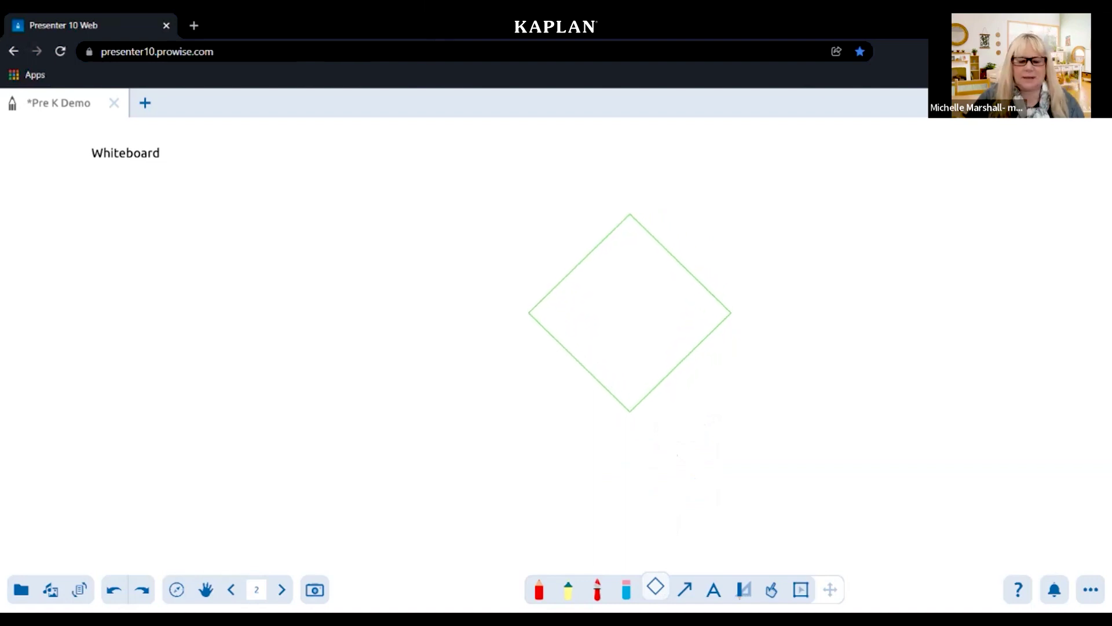
{"action": "left_click", "coordinate": [568, 588]}
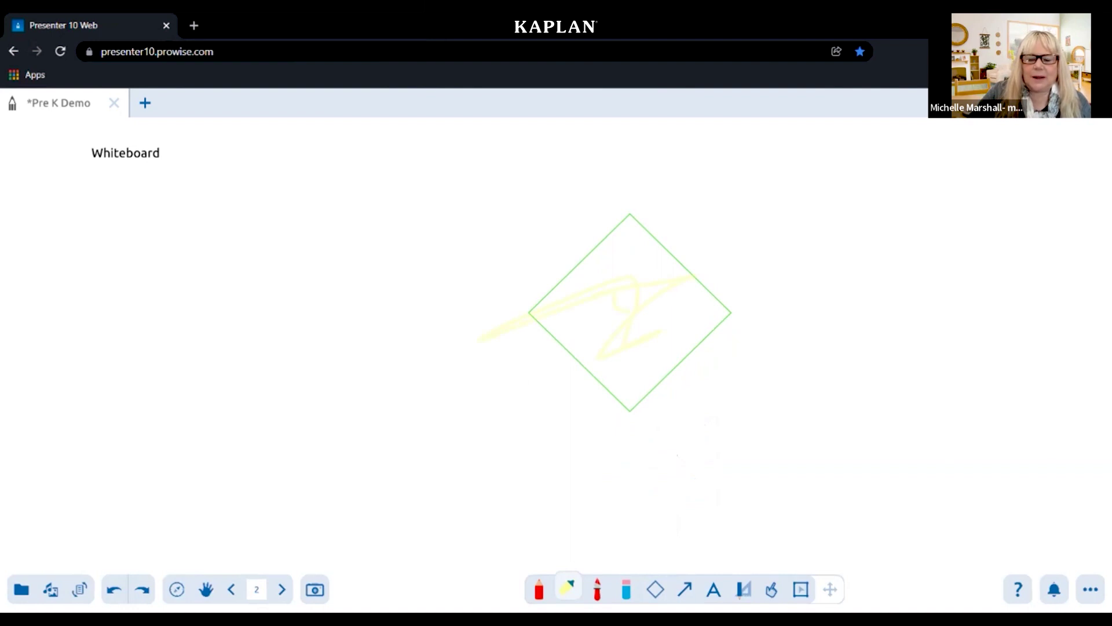
{"action": "left_click", "coordinate": [771, 588]}
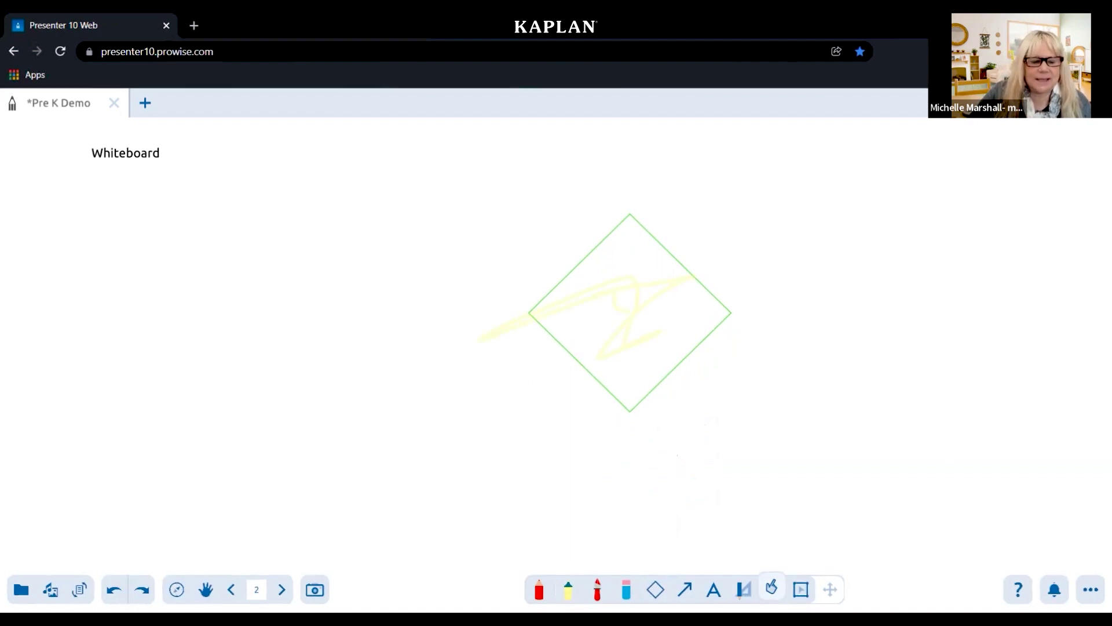
Go to the Counting or Patterns page, lay out a row of octopus, blue fish, octopus, blue fish, and toggle the item counter
{"action": "left_click", "coordinate": [283, 589]}
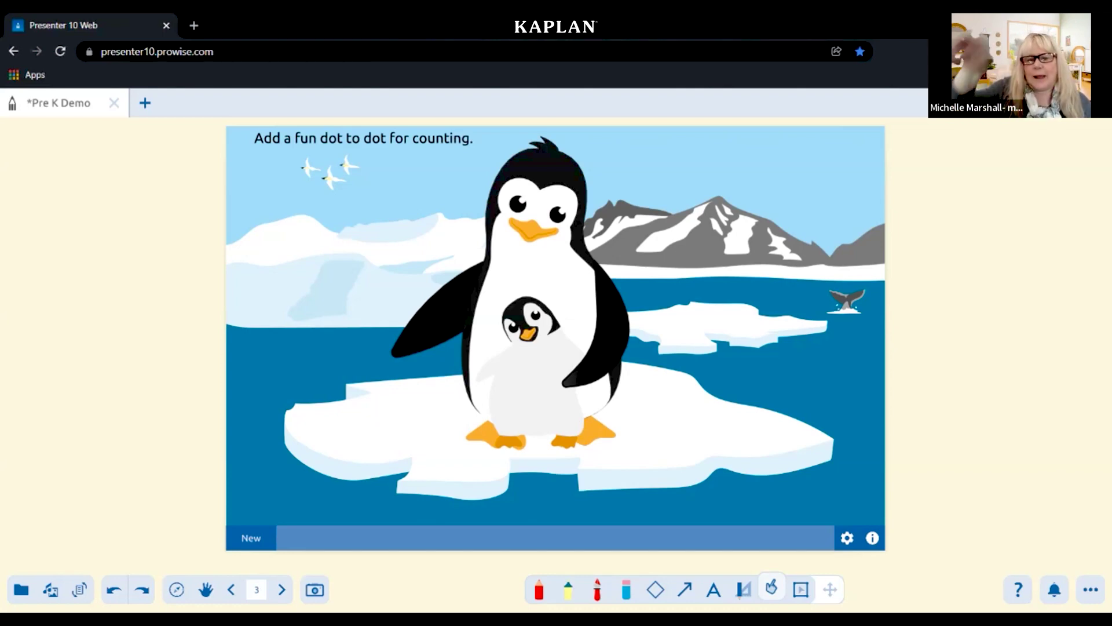
{"action": "left_click", "coordinate": [281, 589]}
{"action": "left_click_drag", "start_coordinate": [311, 471], "coordinate": [302, 252]}
{"action": "left_click_drag", "start_coordinate": [381, 470], "coordinate": [393, 250]}
{"action": "left_click_drag", "start_coordinate": [311, 471], "coordinate": [481, 246]}
{"action": "left_click_drag", "start_coordinate": [381, 470], "coordinate": [570, 243]}
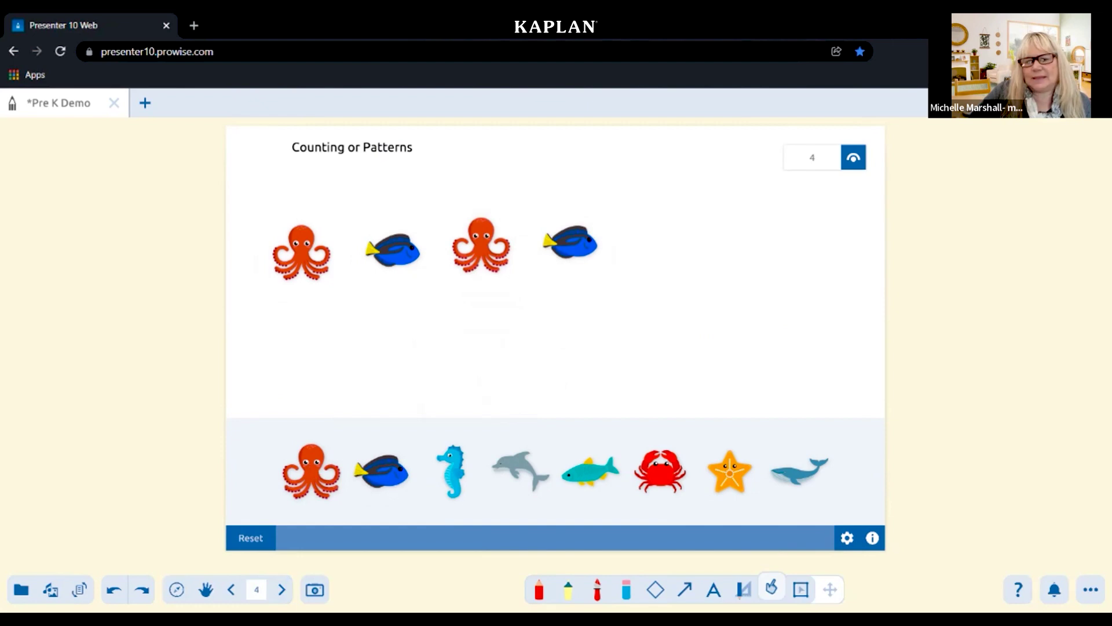
{"action": "left_click", "coordinate": [853, 157]}
{"action": "left_click", "coordinate": [853, 157]}
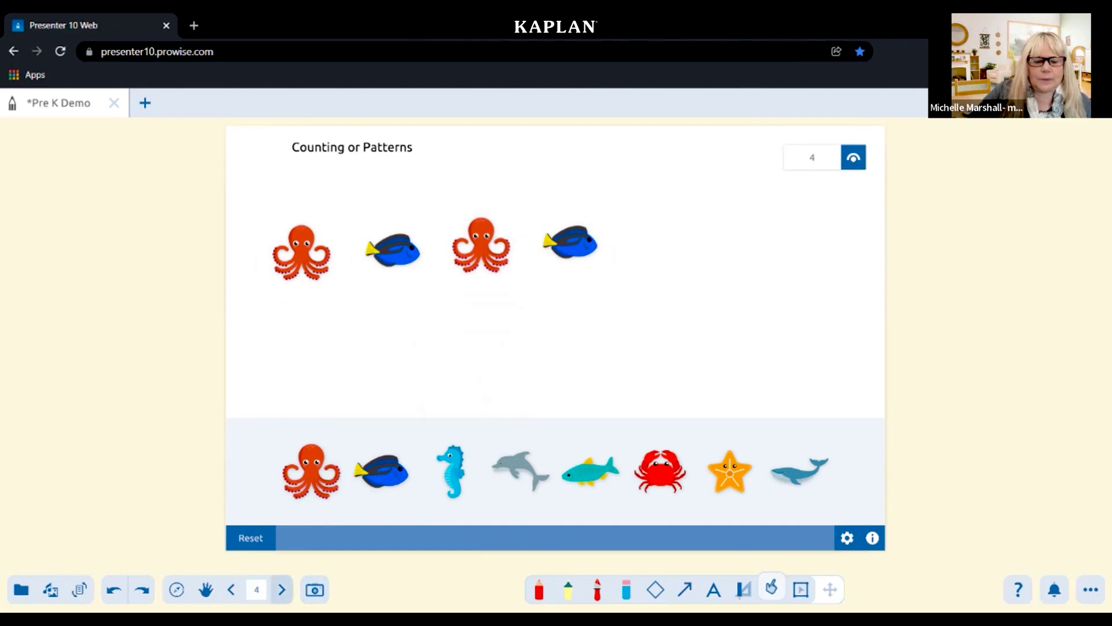
On the linking blocks page, join the existing blocks into one train and connect a new pink and green block as a second train
{"action": "left_click", "coordinate": [282, 590]}
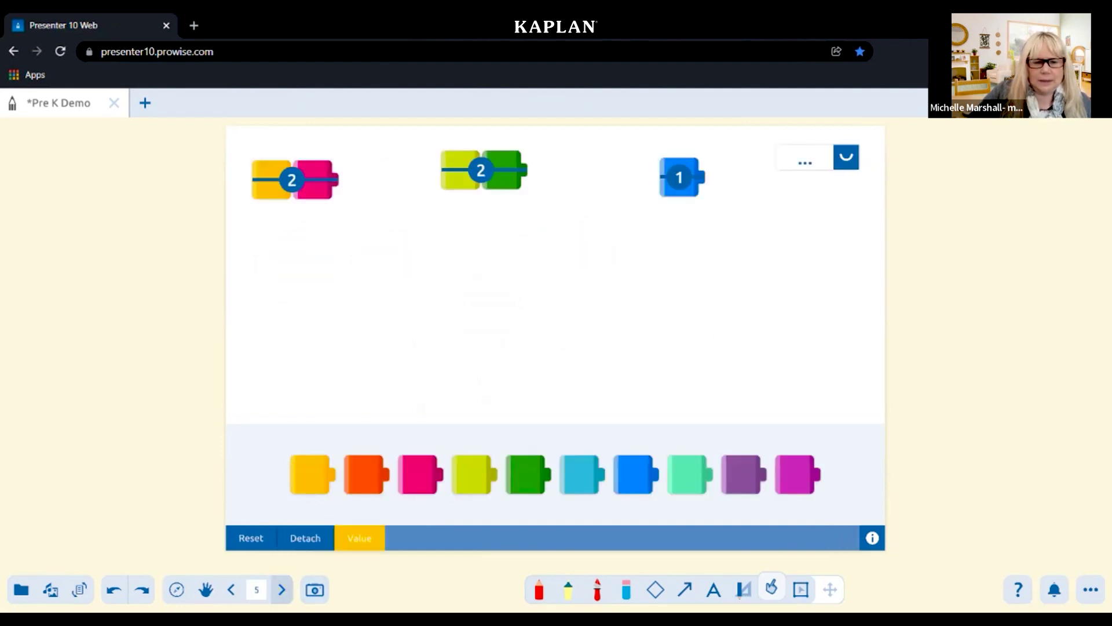
{"action": "left_click_drag", "start_coordinate": [480, 170], "coordinate": [377, 180]}
{"action": "left_click_drag", "start_coordinate": [682, 177], "coordinate": [438, 180]}
{"action": "left_click_drag", "start_coordinate": [420, 474], "coordinate": [548, 189]}
{"action": "left_click_drag", "start_coordinate": [527, 474], "coordinate": [591, 189]}
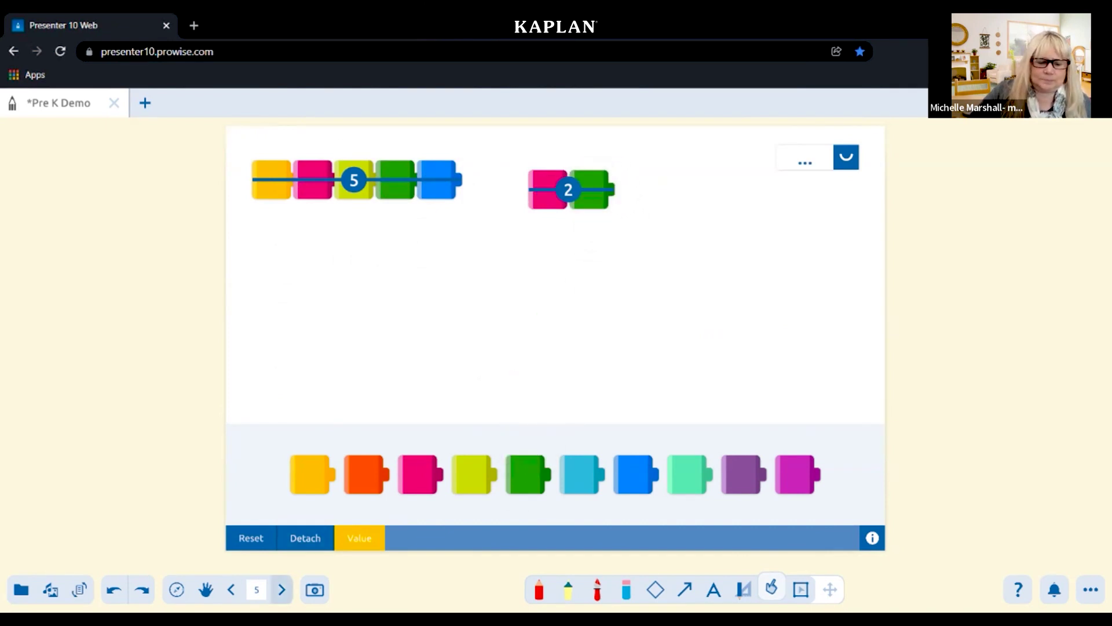
From the YouTube video page, search the media library's videos for "frozen"
{"action": "left_click", "coordinate": [282, 589]}
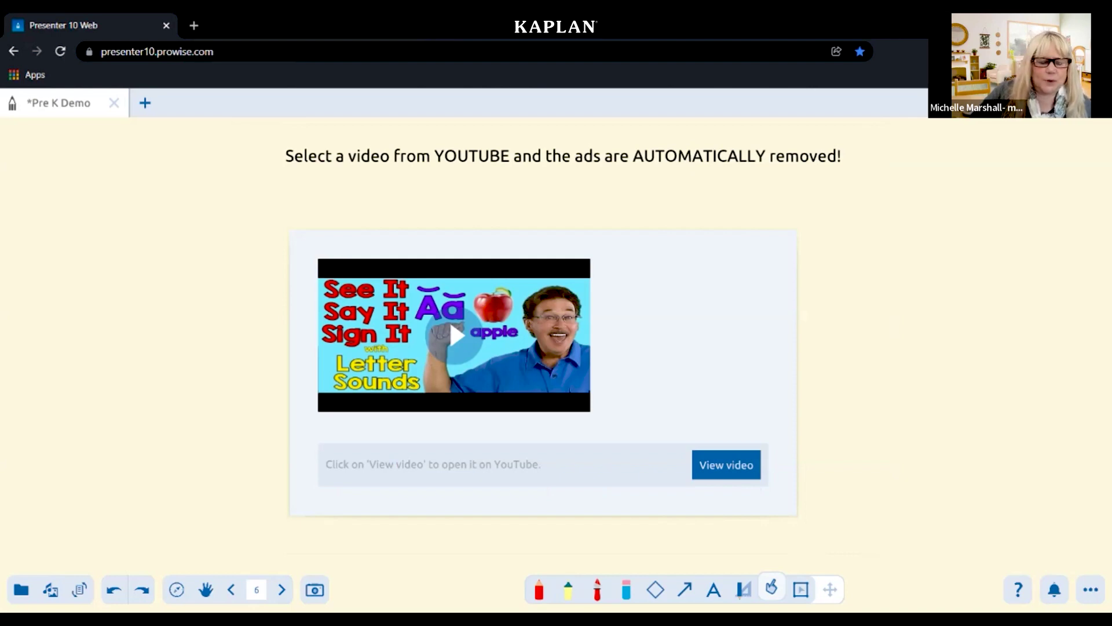
{"action": "left_click", "coordinate": [50, 589]}
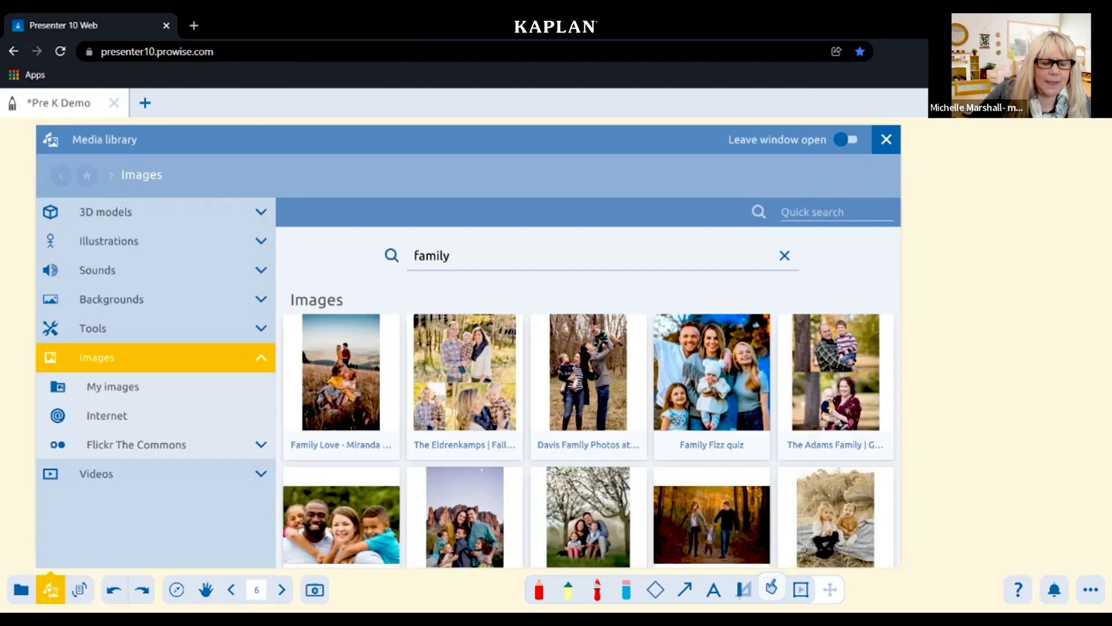
{"action": "left_click", "coordinate": [96, 473]}
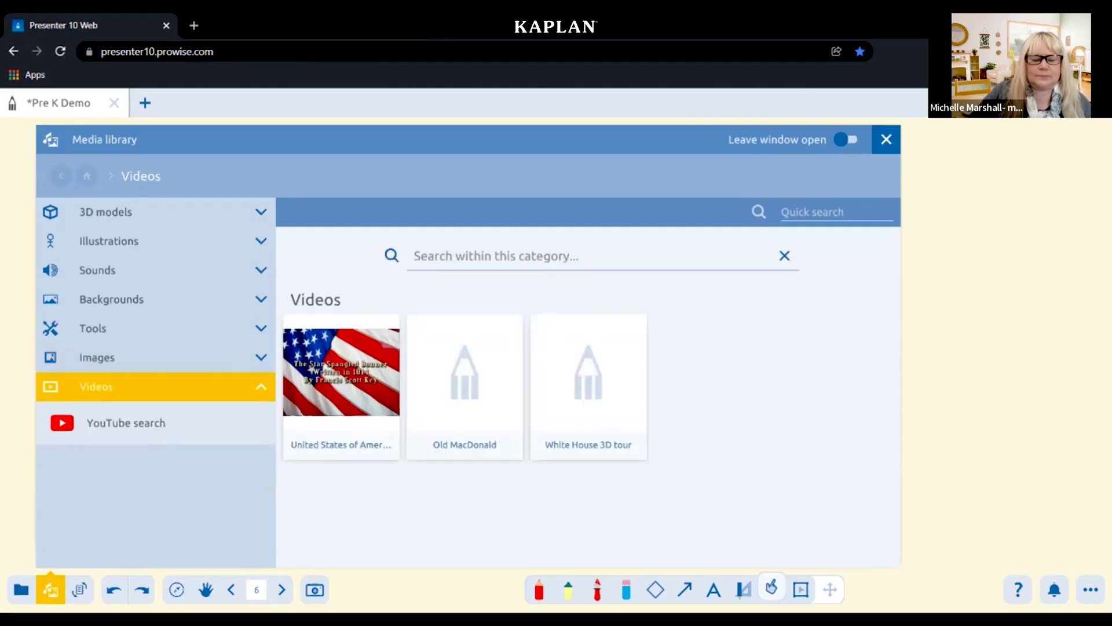
{"action": "left_click", "coordinate": [588, 256]}
{"action": "type", "text": "froz"}
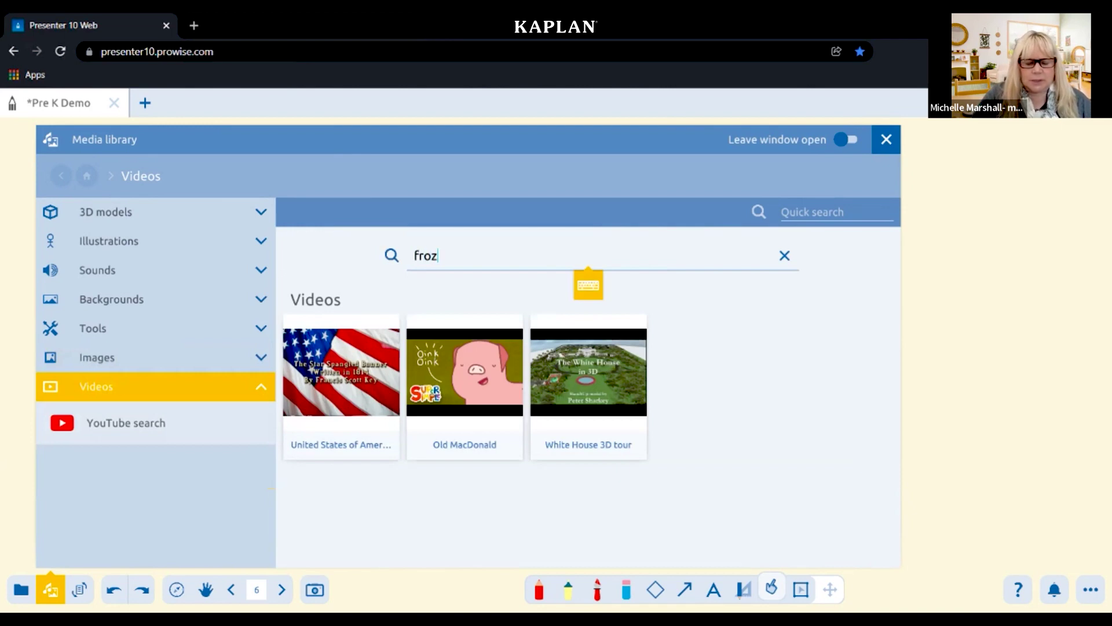
{"action": "type", "text": "en"}
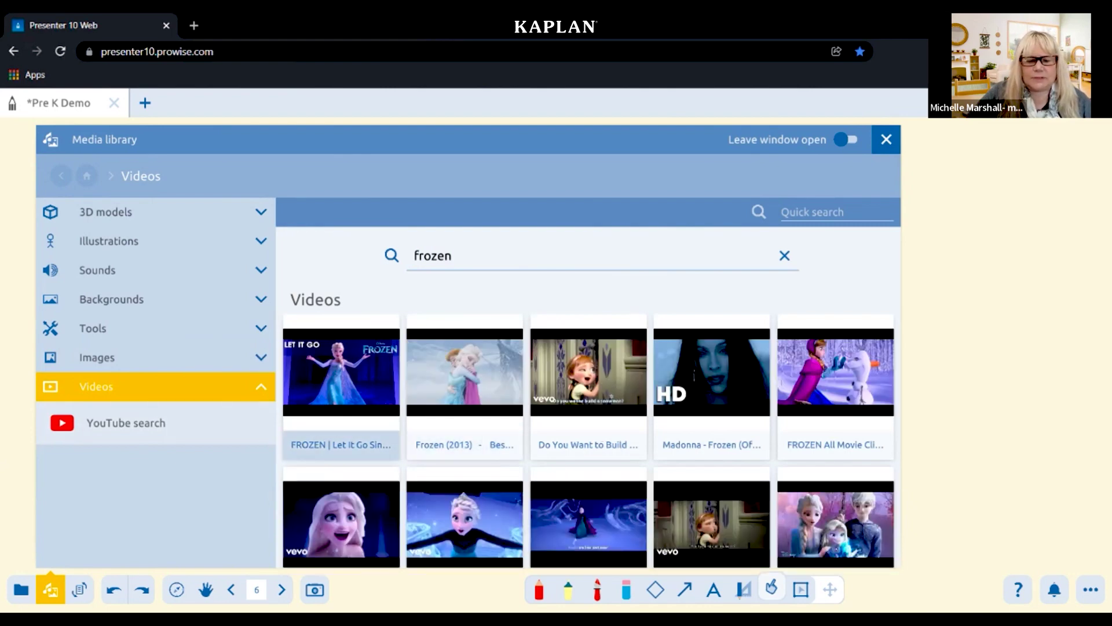
Insert the "FROZEN | Let It Go Sing-along" video on the page, play it, and close the video player
{"action": "left_click", "coordinate": [341, 394]}
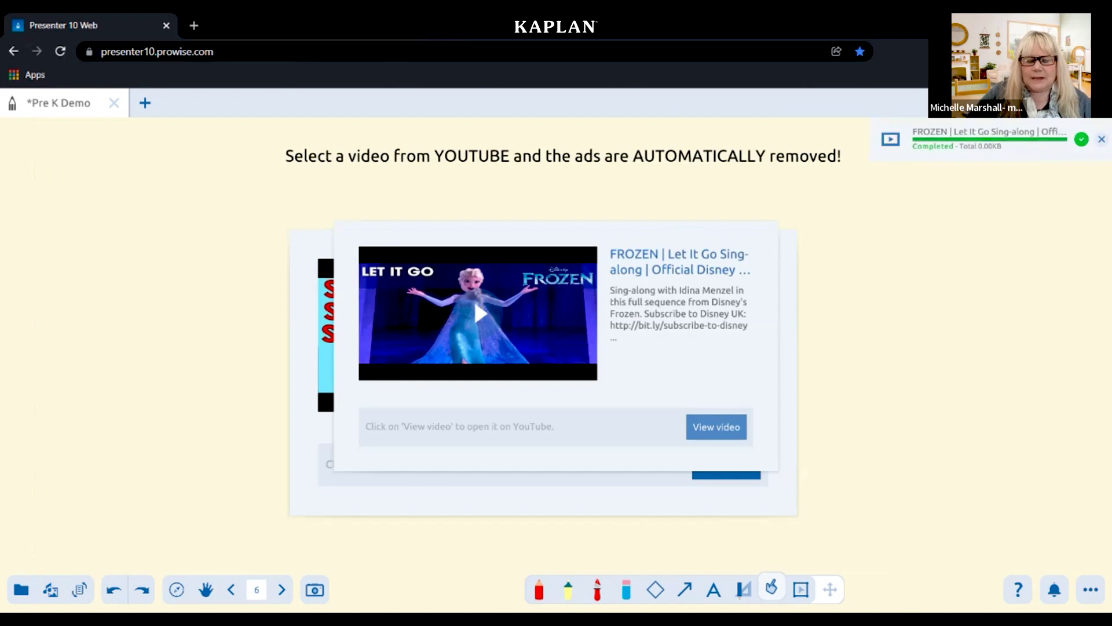
{"action": "left_click", "coordinate": [477, 307]}
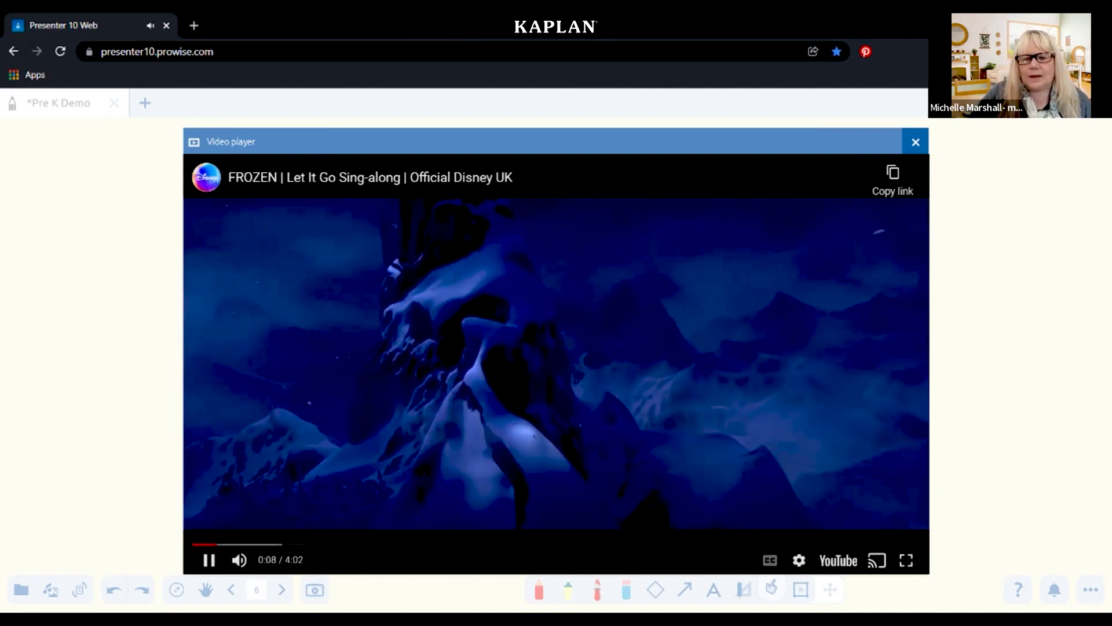
{"action": "key", "text": "Escape"}
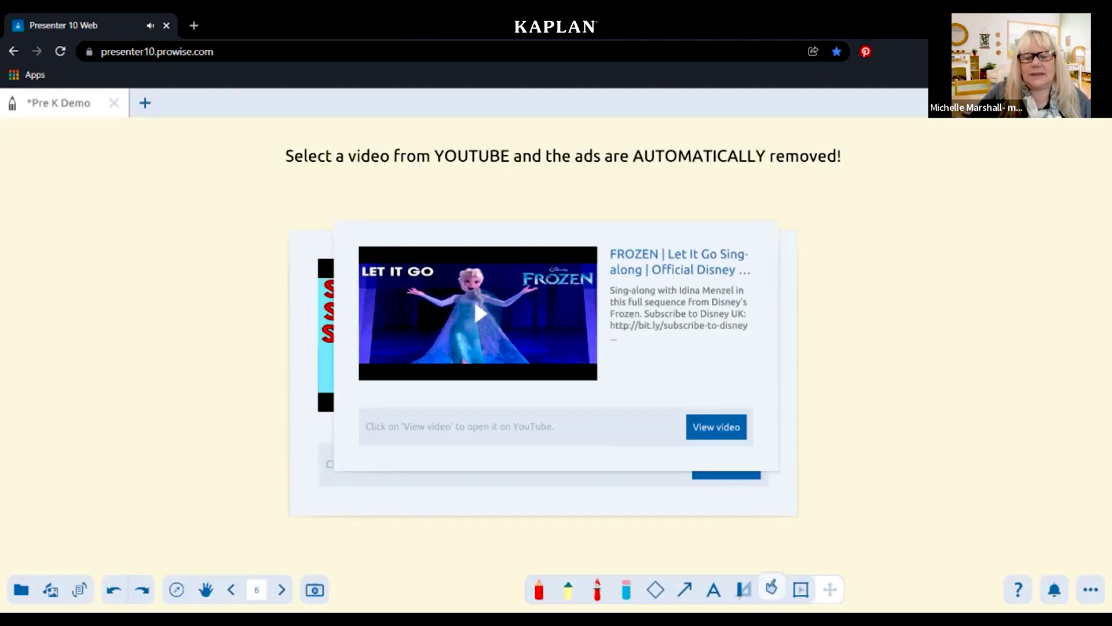
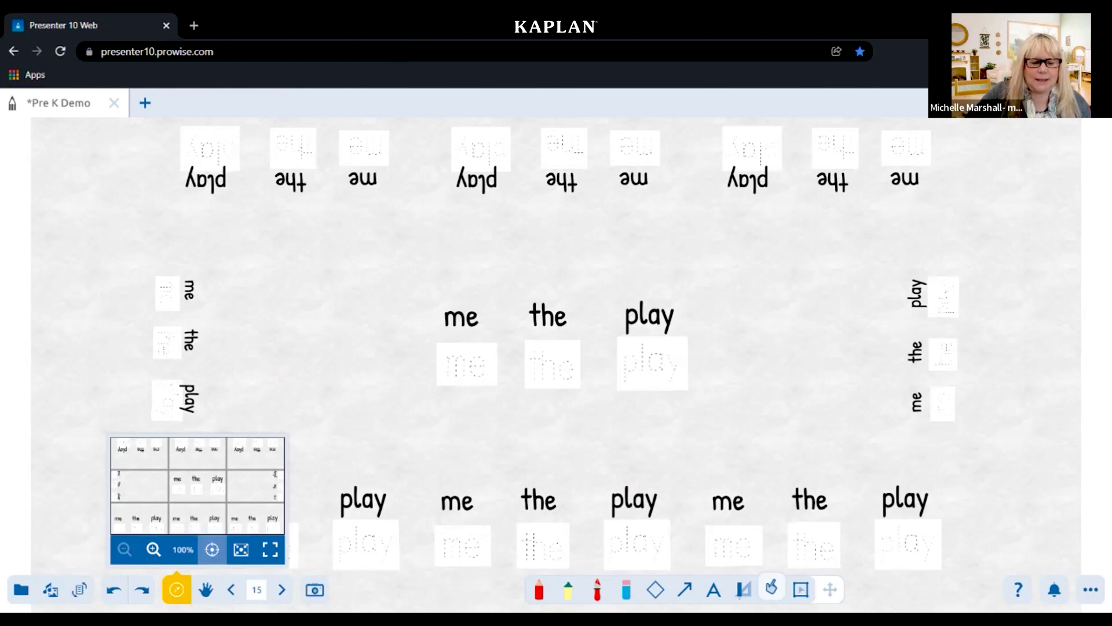
Set the me/the/play page to 100% zoom, and spell "ear" with the flip letters on the following page, adding it as a word card
{"action": "left_click", "coordinate": [183, 549]}
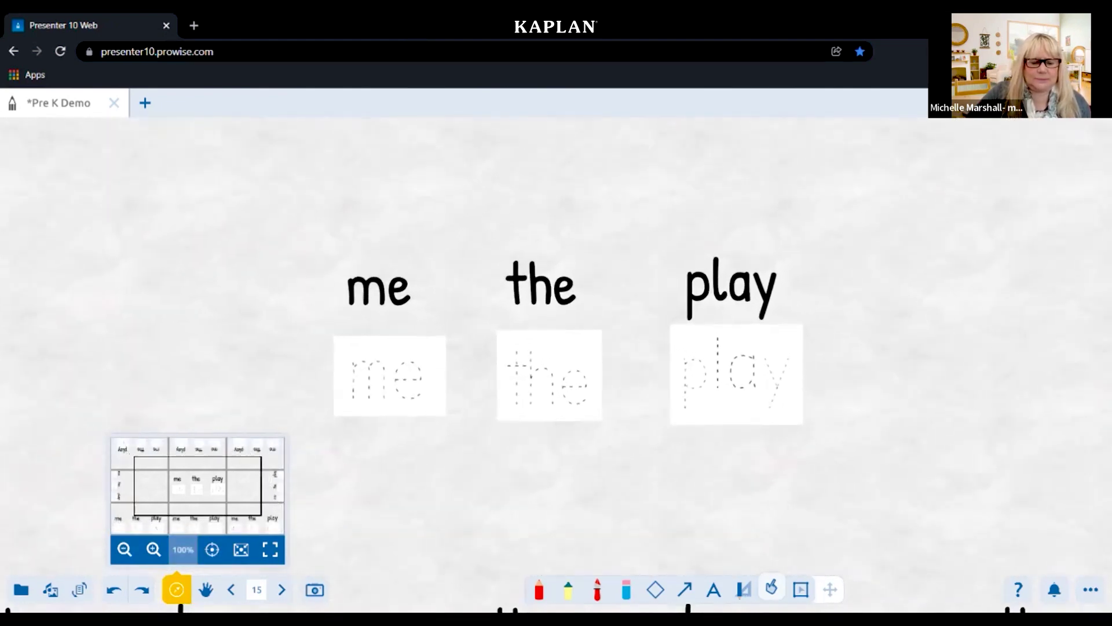
{"action": "left_click", "coordinate": [177, 590]}
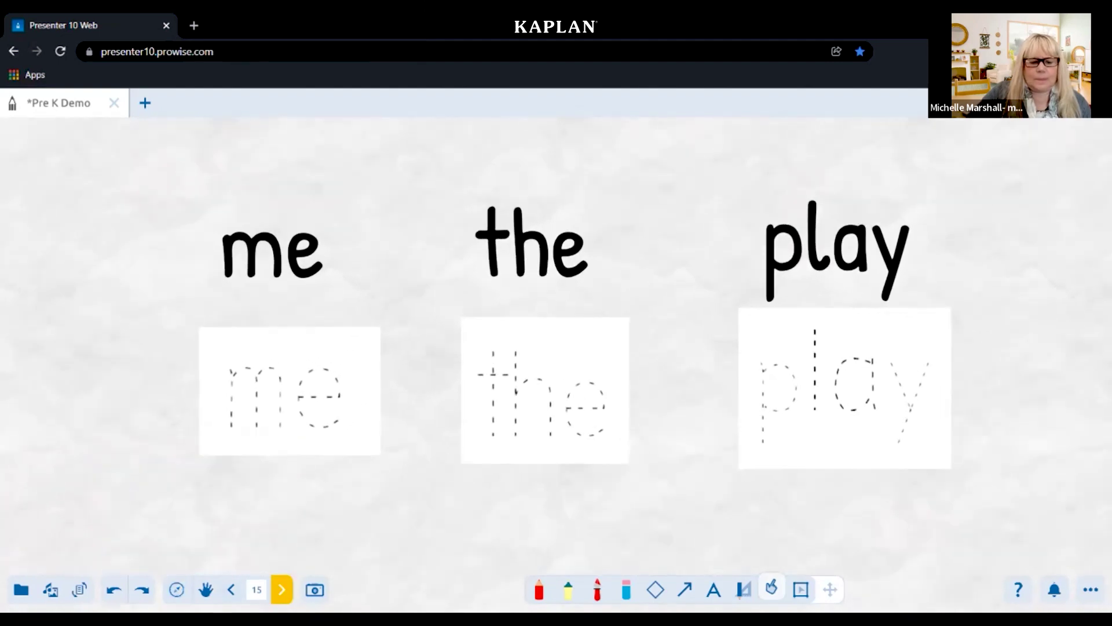
{"action": "left_click", "coordinate": [281, 589]}
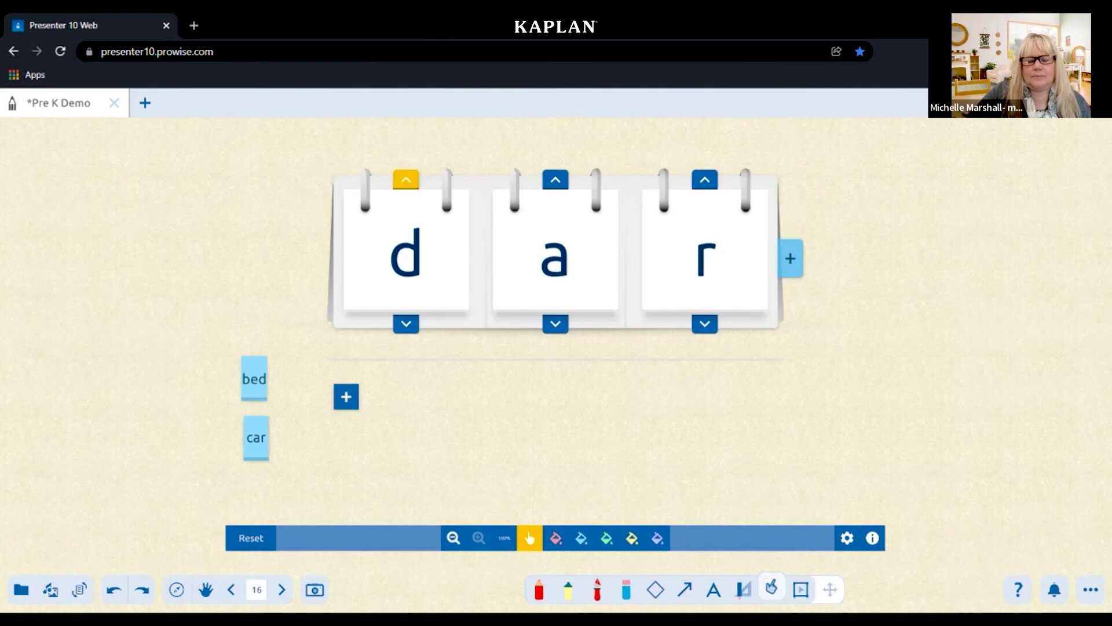
{"action": "left_click", "coordinate": [407, 180]}
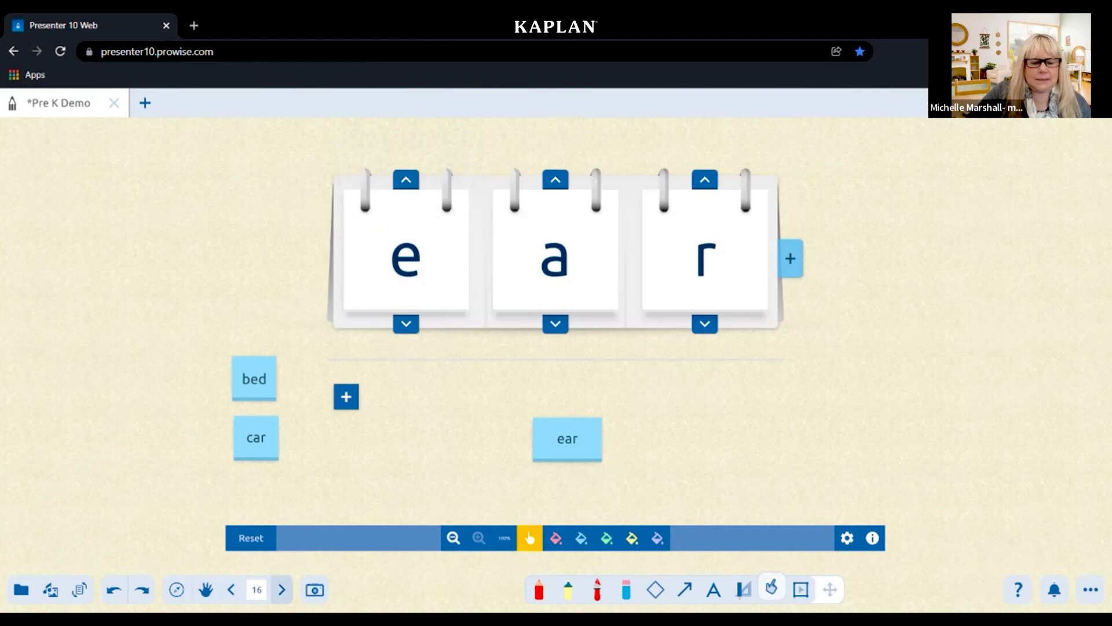
On the beach coding page past the dice page, program the boy with three forward moves and a sit-down action, and run the program
{"action": "left_click", "coordinate": [281, 590]}
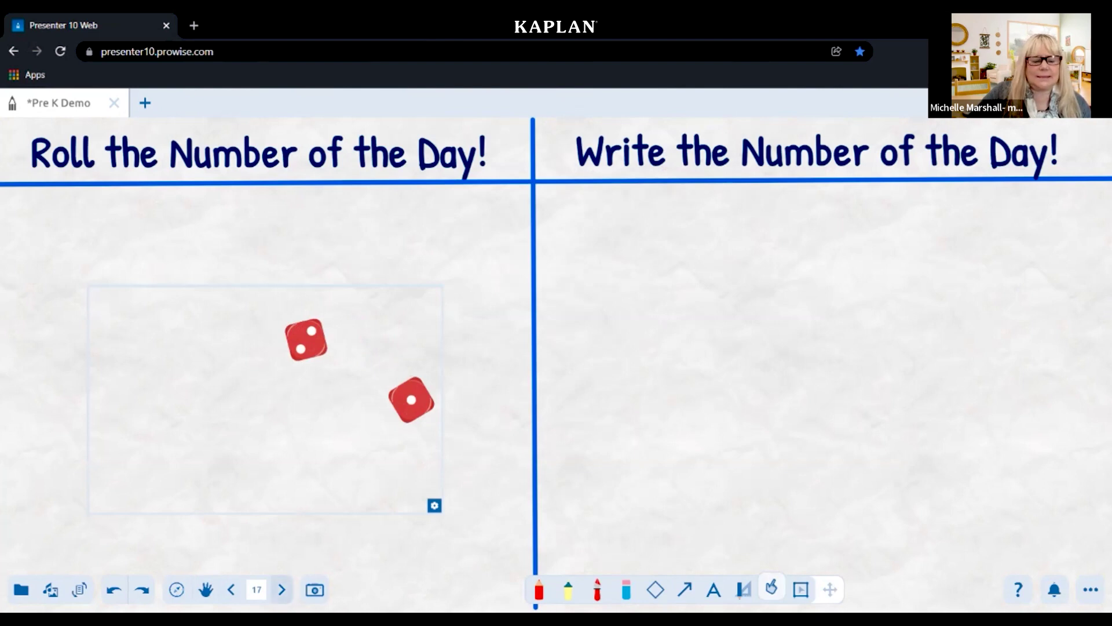
{"action": "left_click", "coordinate": [282, 590]}
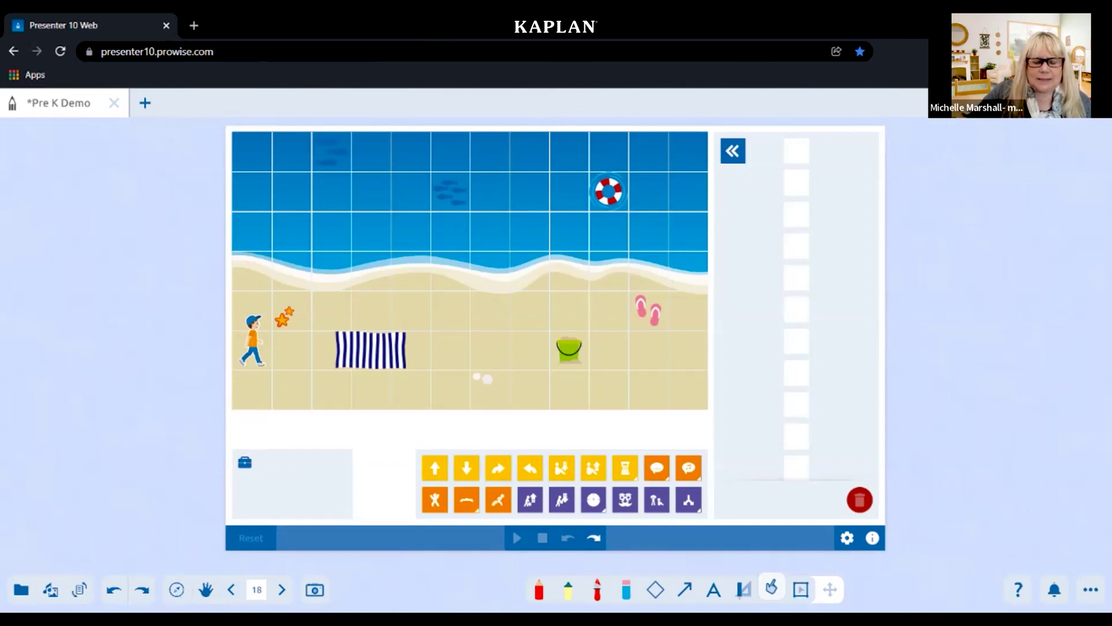
{"action": "left_click", "coordinate": [435, 468]}
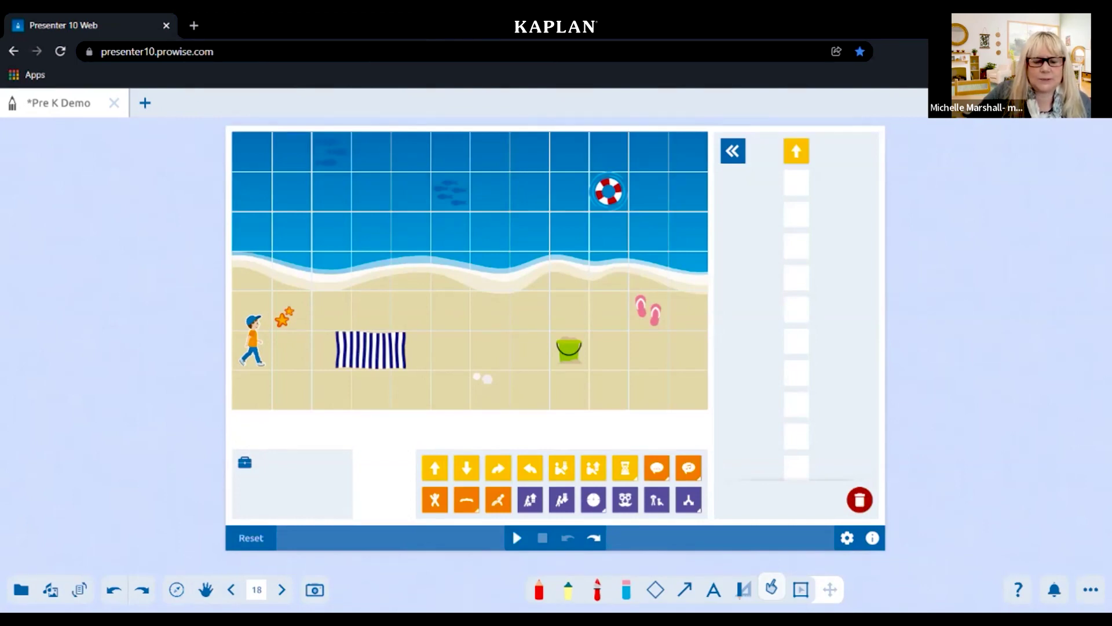
{"action": "left_click", "coordinate": [434, 468]}
{"action": "left_click", "coordinate": [434, 467]}
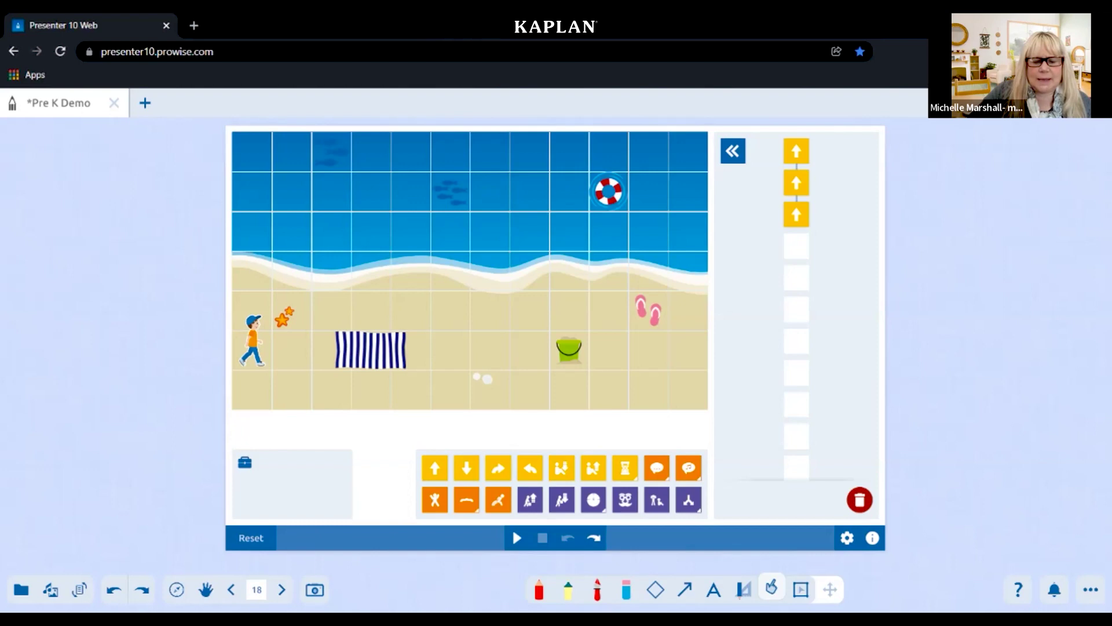
{"action": "left_click", "coordinate": [562, 468]}
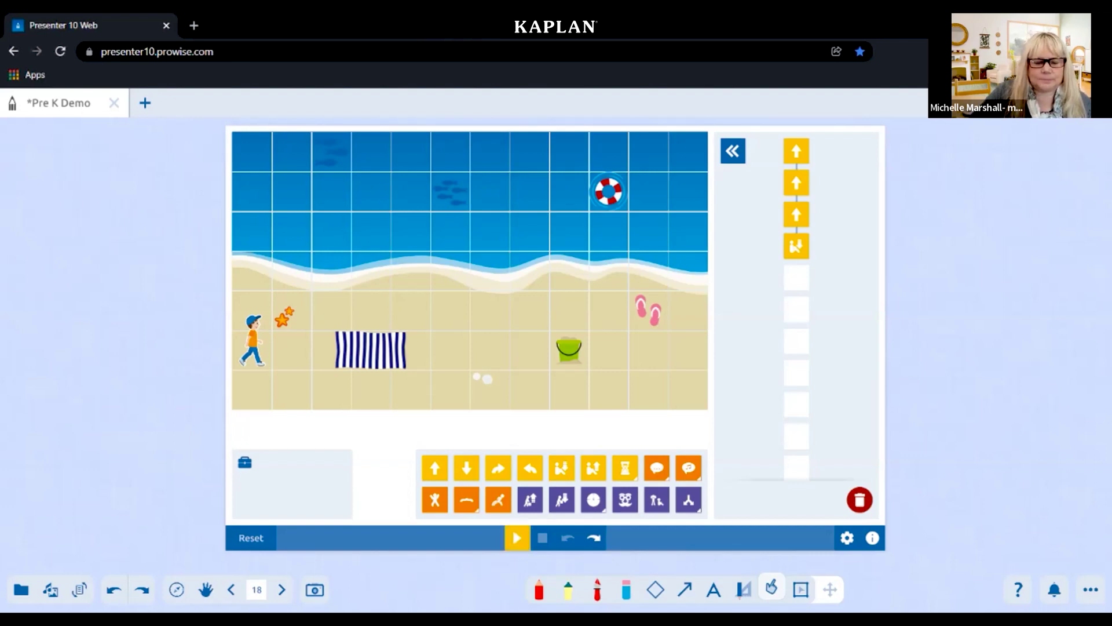
{"action": "left_click", "coordinate": [517, 538]}
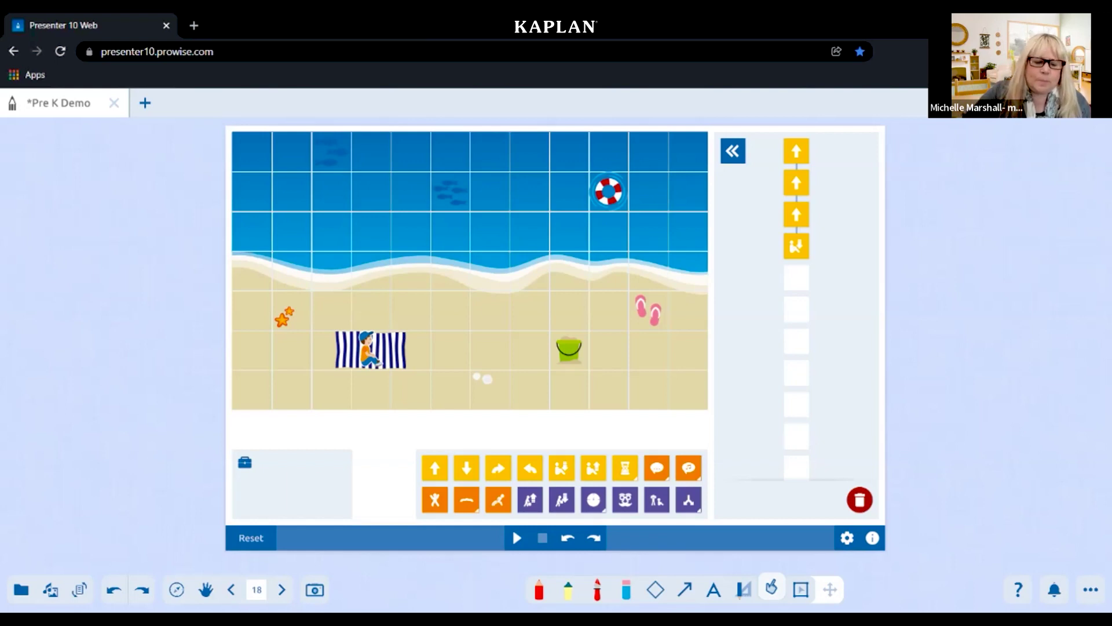
Go to the birthday cake page and play its celebration animation
{"action": "left_click", "coordinate": [282, 589]}
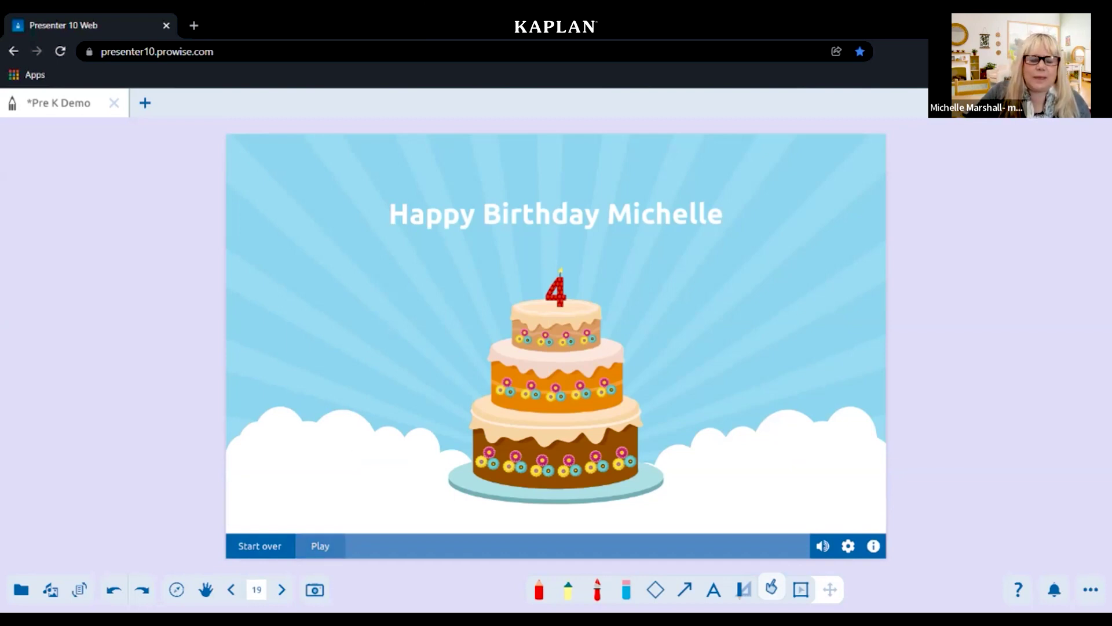
{"action": "left_click", "coordinate": [321, 546]}
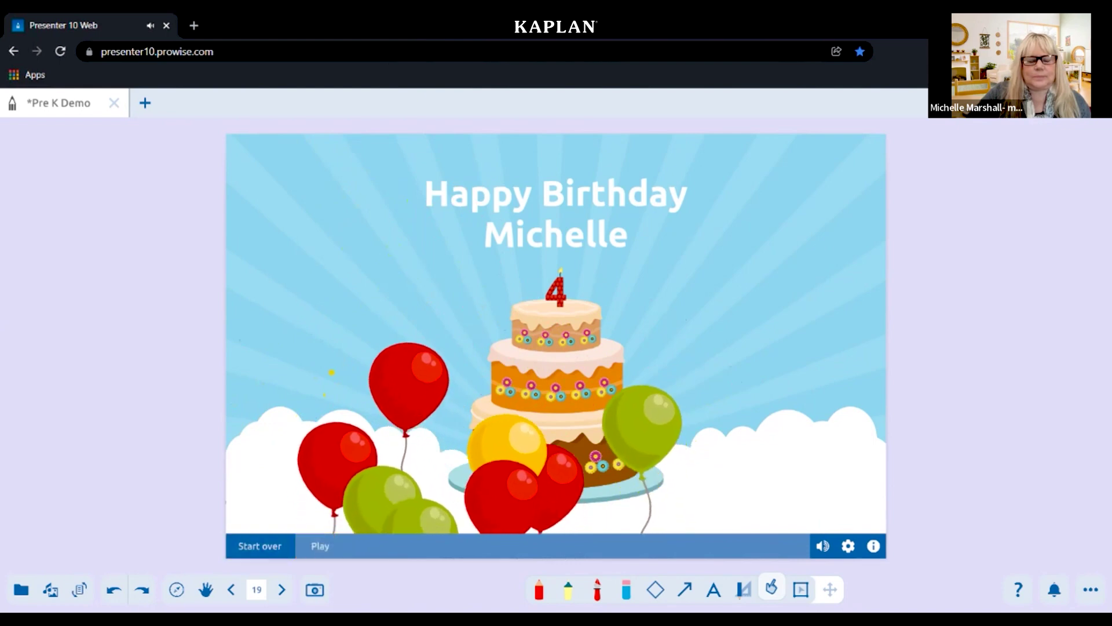
From the Explore the Touch Table Tools page, browse the Touch Table tools category in the media library's tools
{"action": "left_click", "coordinate": [282, 589]}
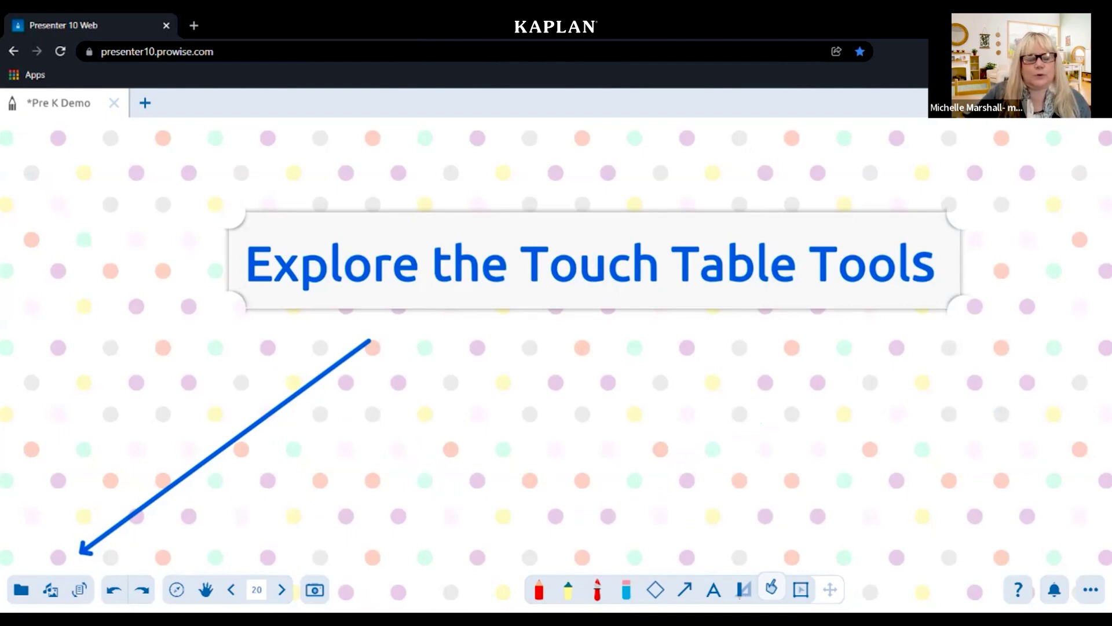
{"action": "left_click", "coordinate": [51, 589]}
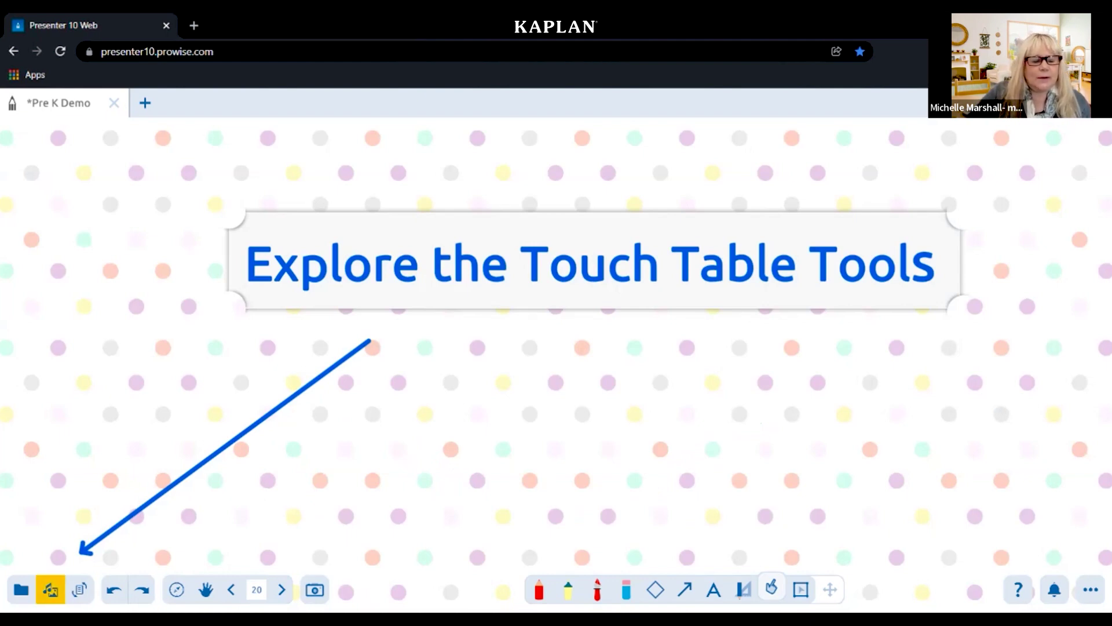
{"action": "left_click", "coordinate": [93, 328]}
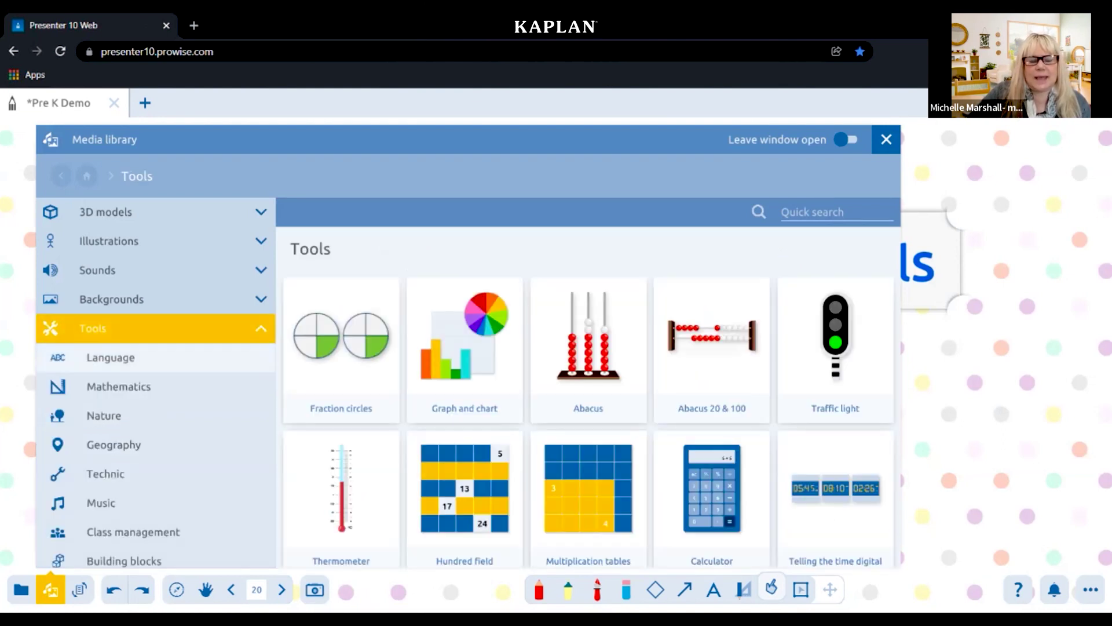
{"action": "scroll", "coordinate": [156, 387], "scroll_direction": "down", "scroll_amount": 2}
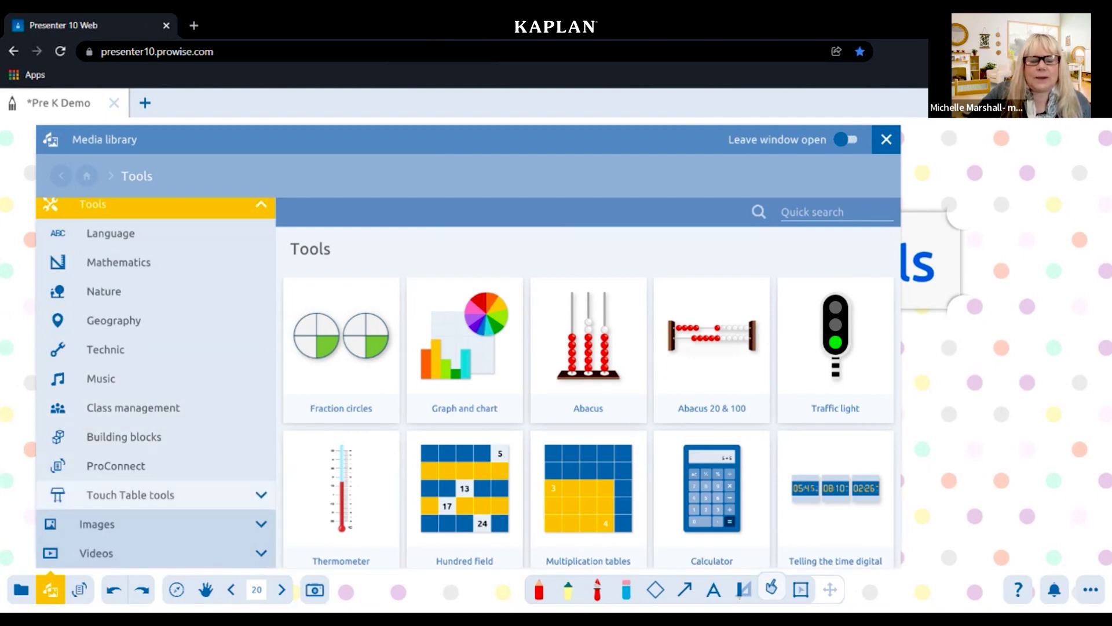
{"action": "left_click", "coordinate": [131, 495]}
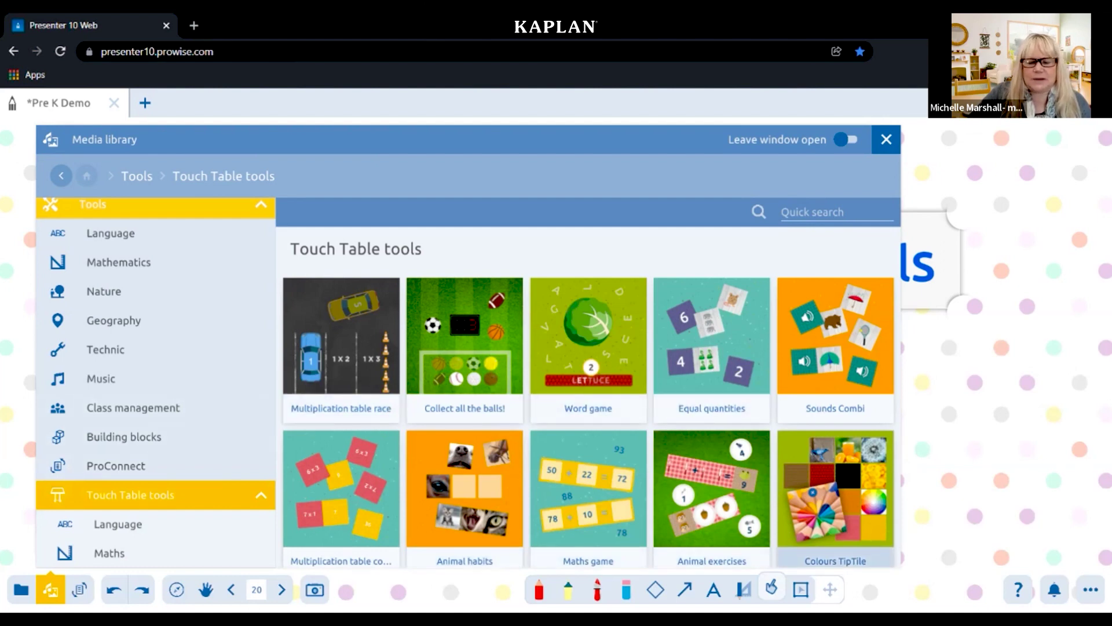
{"action": "scroll", "coordinate": [836, 556], "scroll_direction": "down", "scroll_amount": 3}
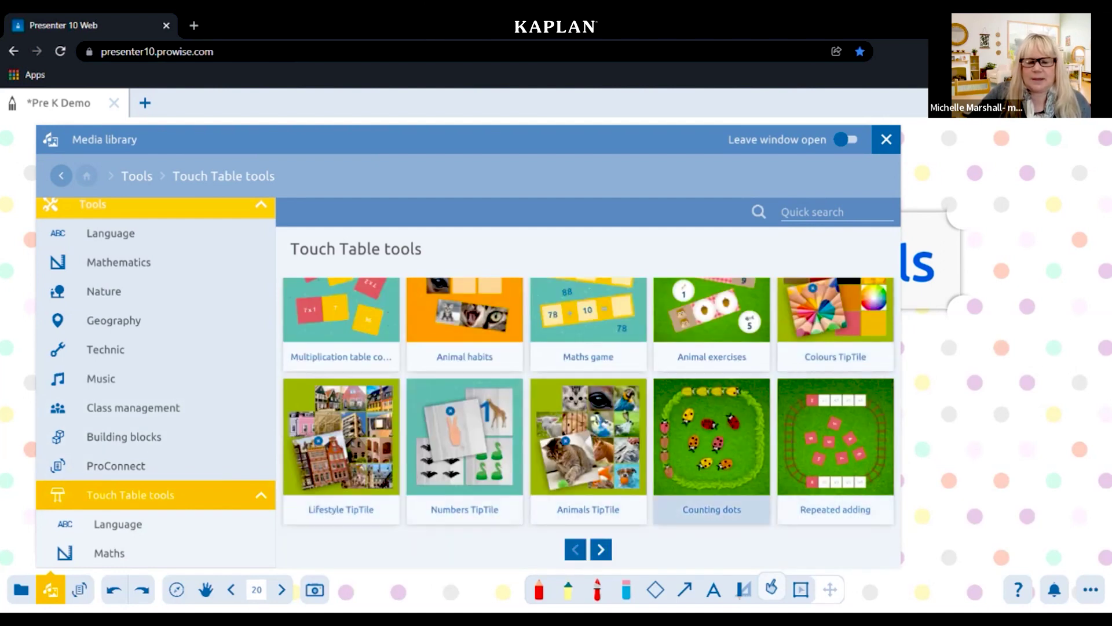
Launch the Counting dots game from the Touch Table tools and start it with the red ladybug set
{"action": "left_click", "coordinate": [712, 458]}
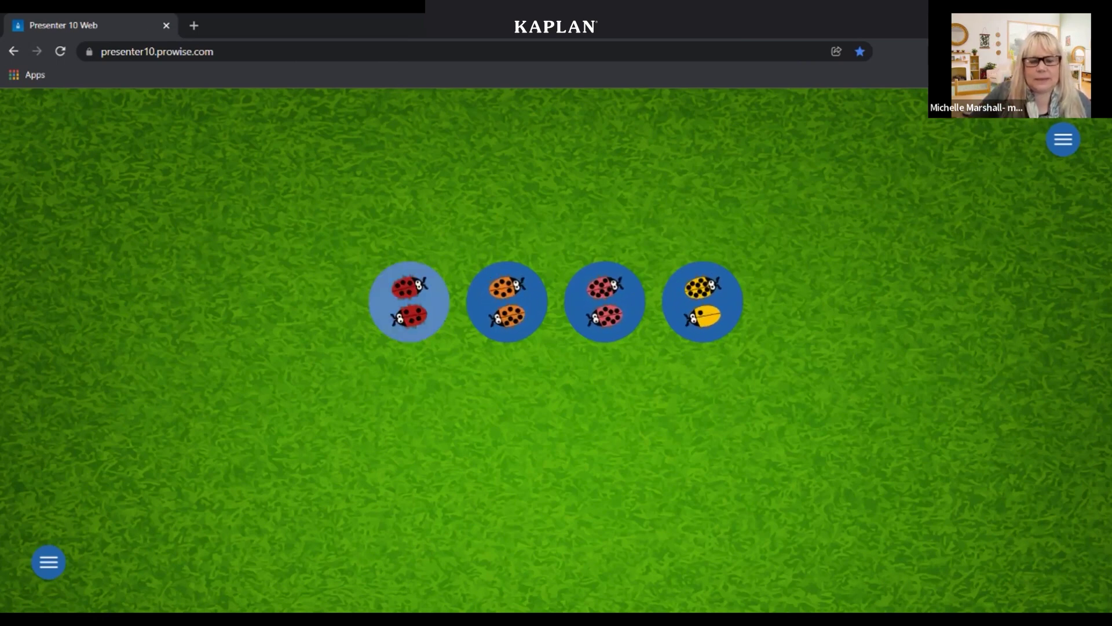
{"action": "left_click", "coordinate": [409, 302]}
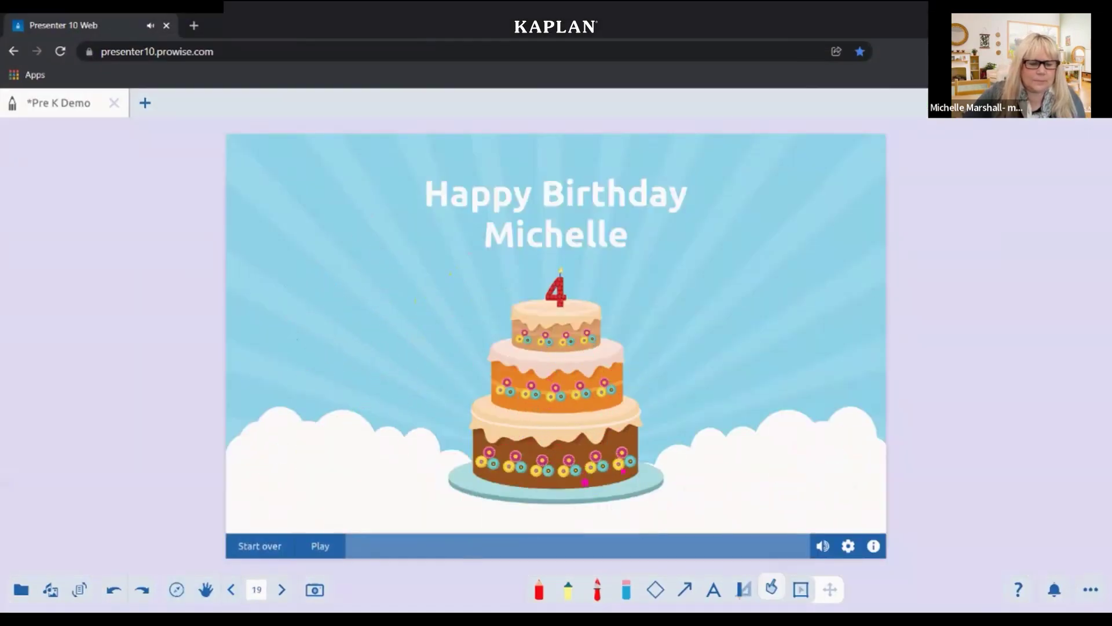
Return to the Explore the Touch Table Tools page, review the Touch Table tools in the media library, and close the library
{"action": "left_click", "coordinate": [281, 589]}
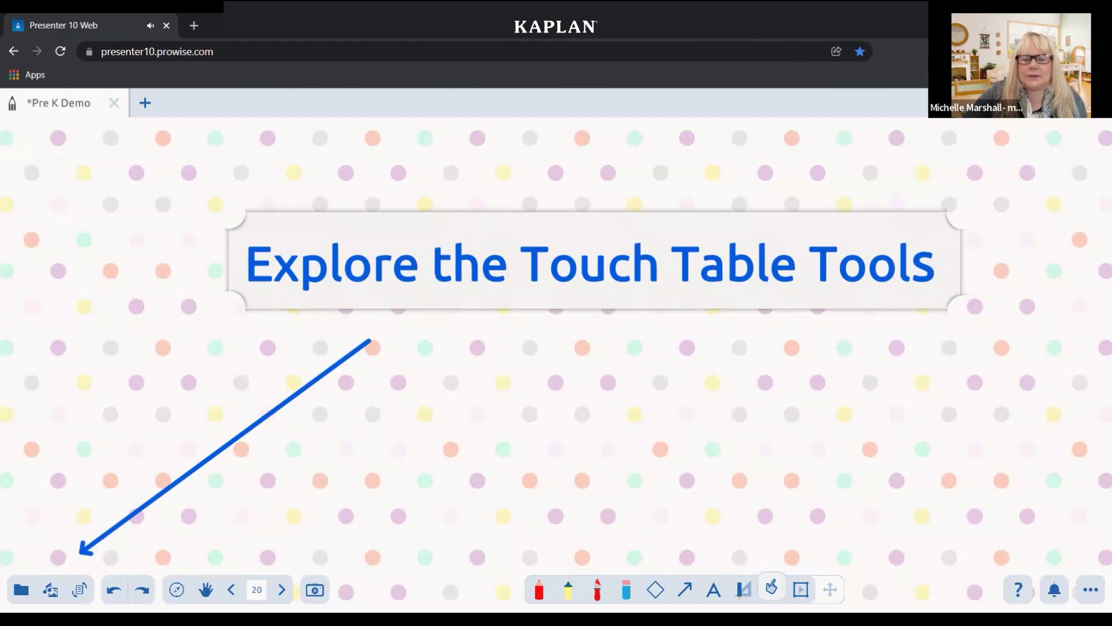
{"action": "left_click", "coordinate": [51, 589]}
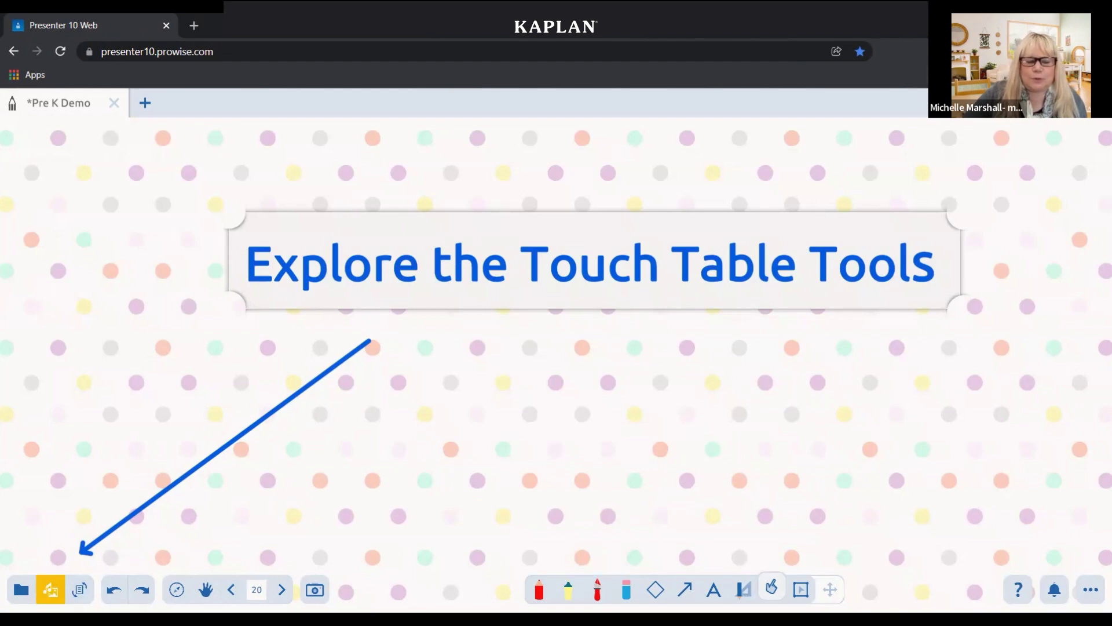
{"action": "scroll", "coordinate": [588, 405], "scroll_direction": "up", "scroll_amount": 3}
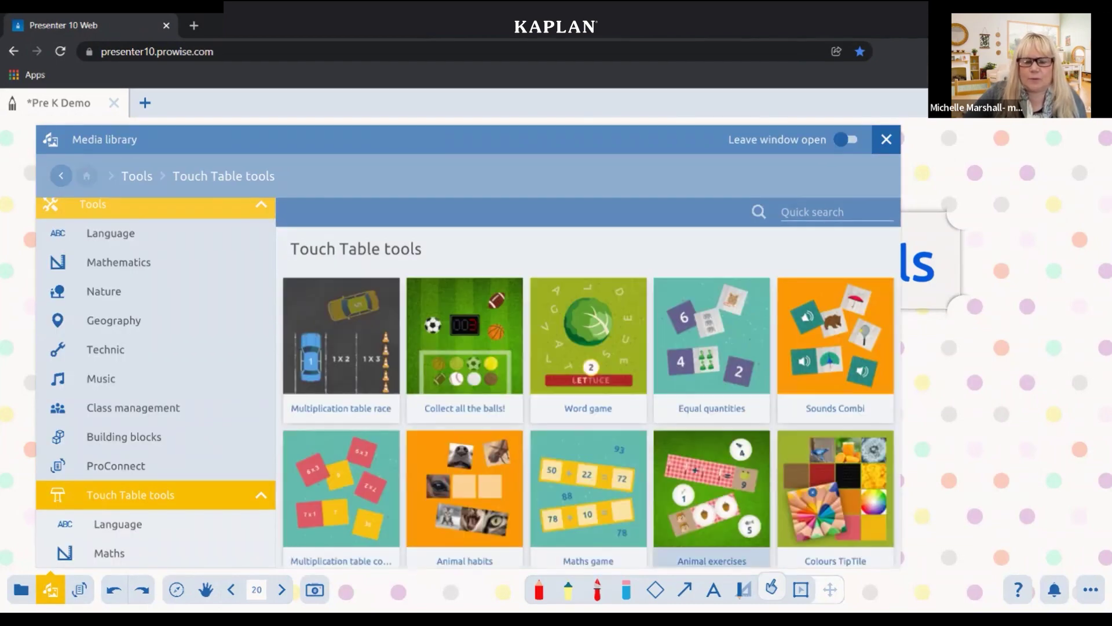
{"action": "scroll", "coordinate": [588, 405], "scroll_direction": "down", "scroll_amount": 3}
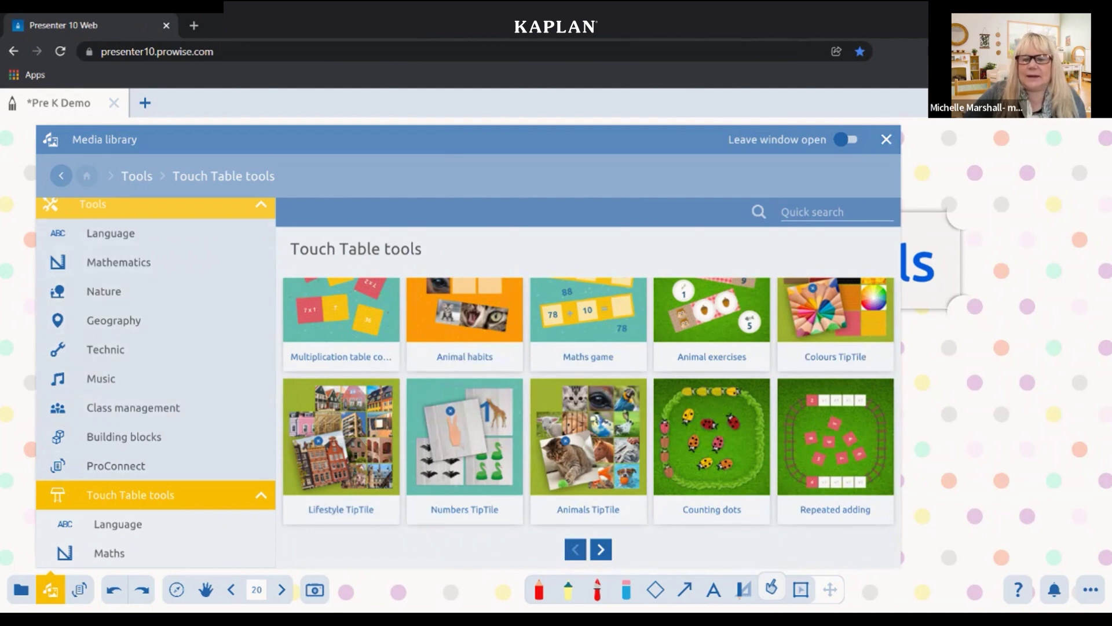
{"action": "left_click", "coordinate": [886, 139]}
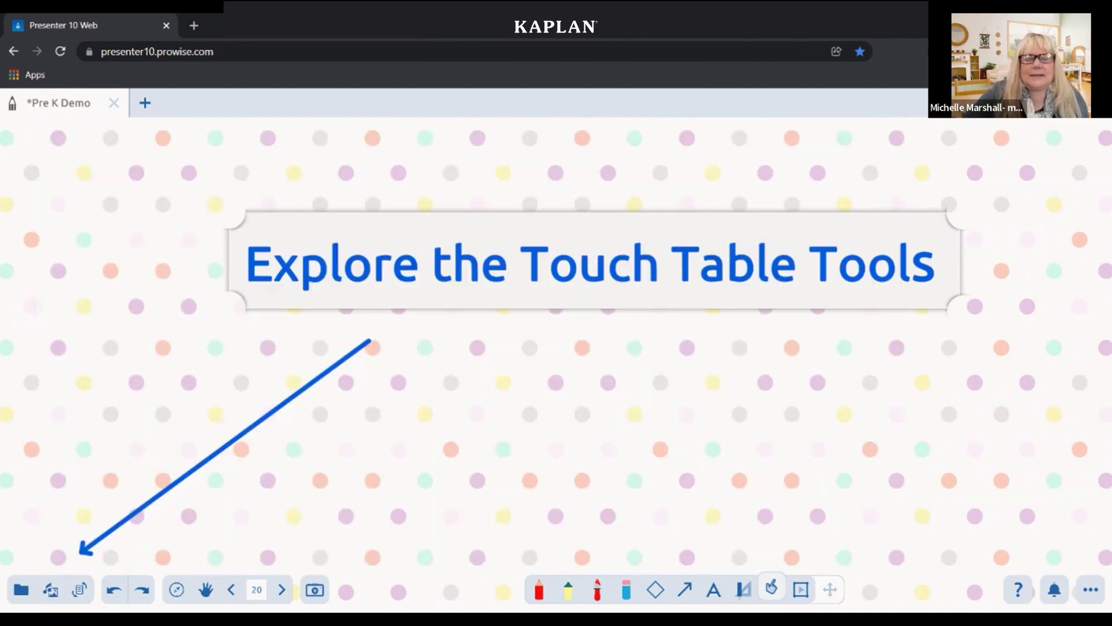